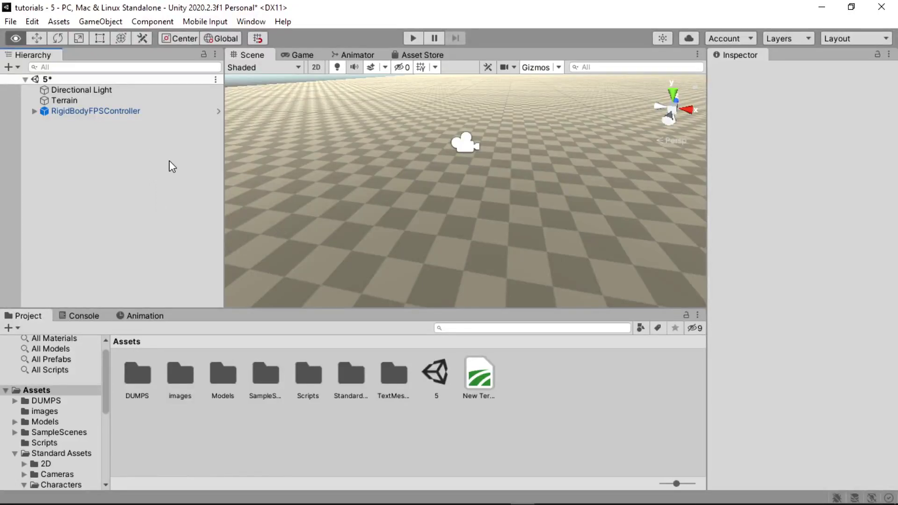
Step: Create a 3D Object > Cube from the Hierarchy and name it Target
right_click(171, 159)
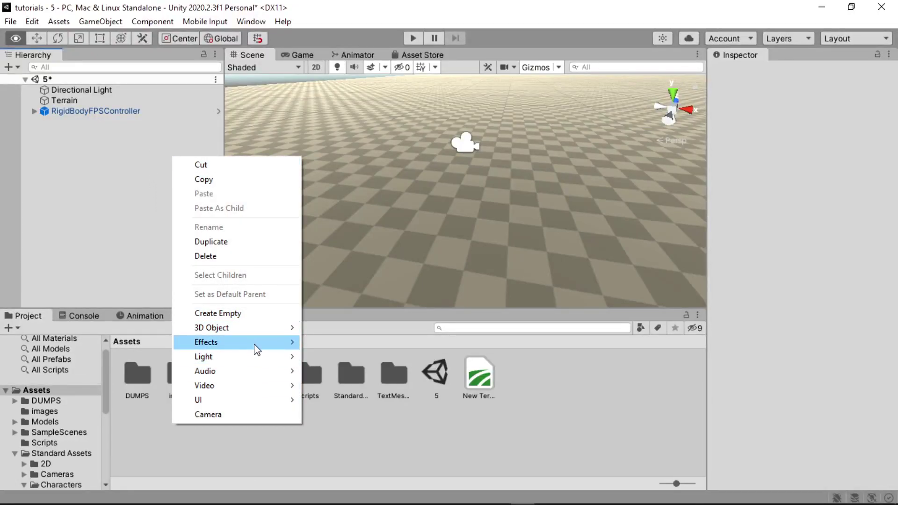
mouse_move(256, 333)
left_click(381, 332)
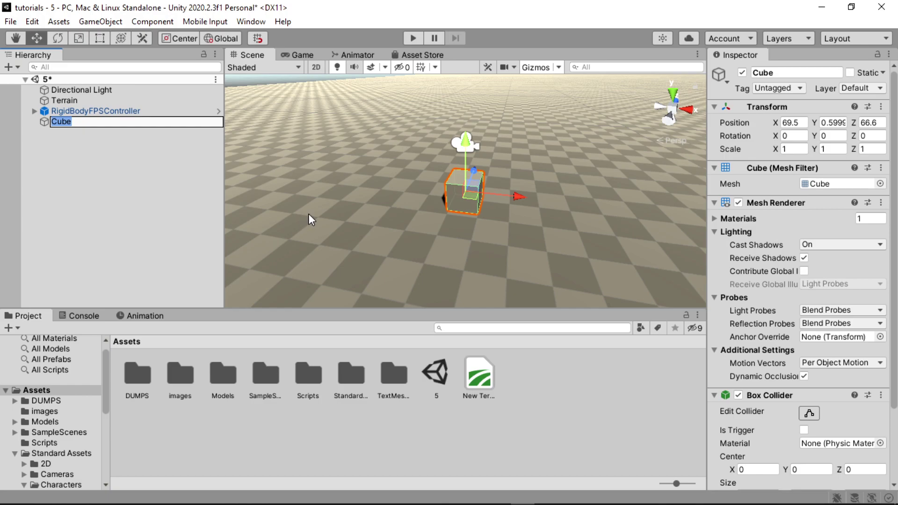
type("Ta")
type("rget")
key("Return")
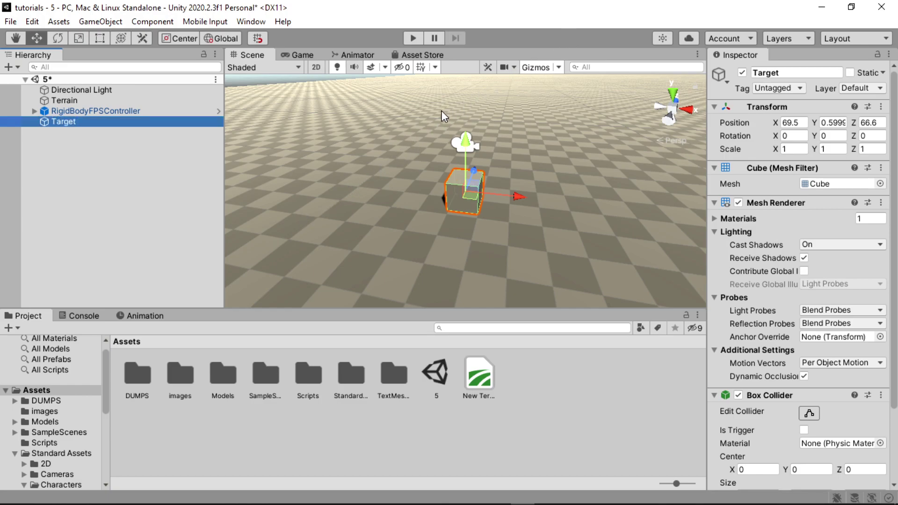
Step: Drag the Target cube left along X to about X 58.24, then deselect it
left_click_drag(512, 193, 591, 192)
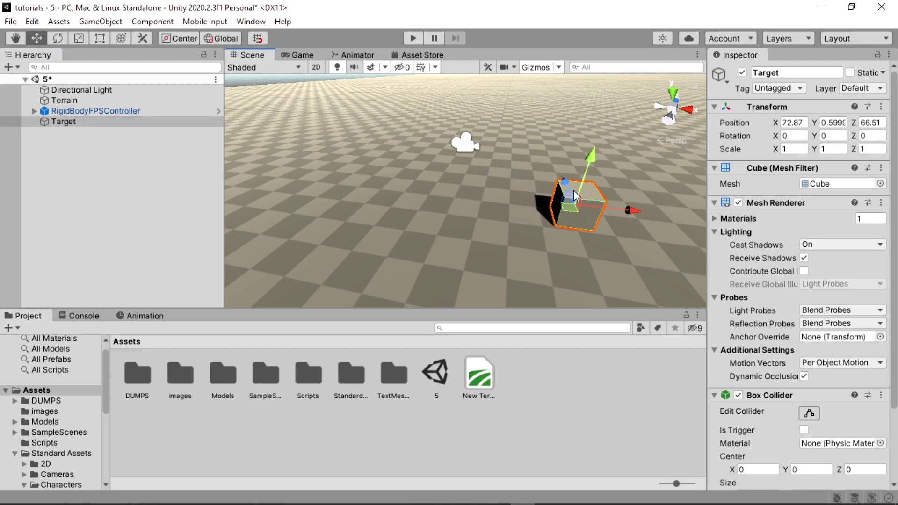
mouse_move(618, 209)
left_mouse_down()
mouse_move(277, 134)
mouse_move(349, 124)
left_mouse_up()
left_click_drag(366, 163, 360, 192)
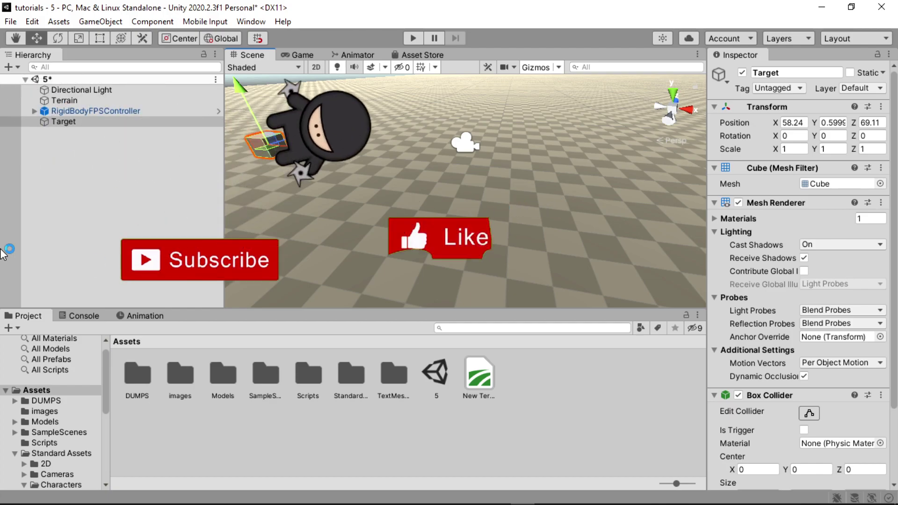
left_click(148, 187)
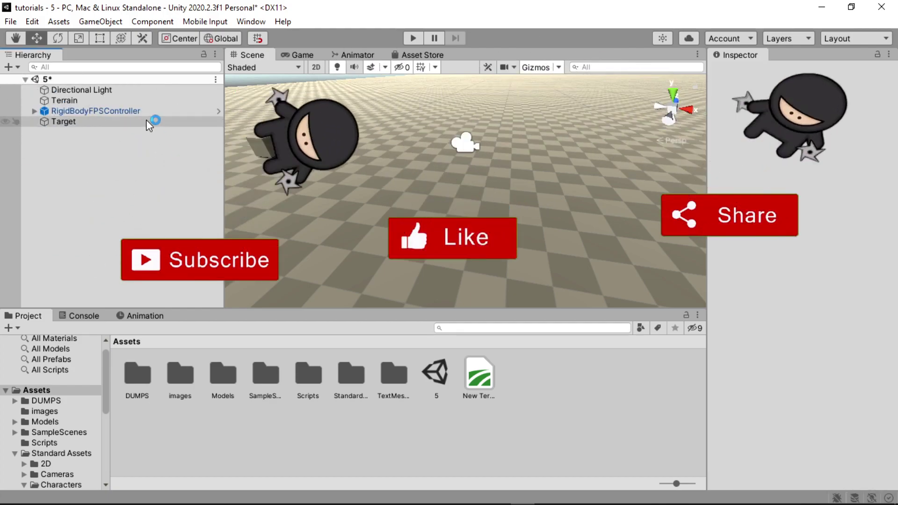
Step: Create an empty GameObject in the Hierarchy named GameManager
right_click(83, 238)
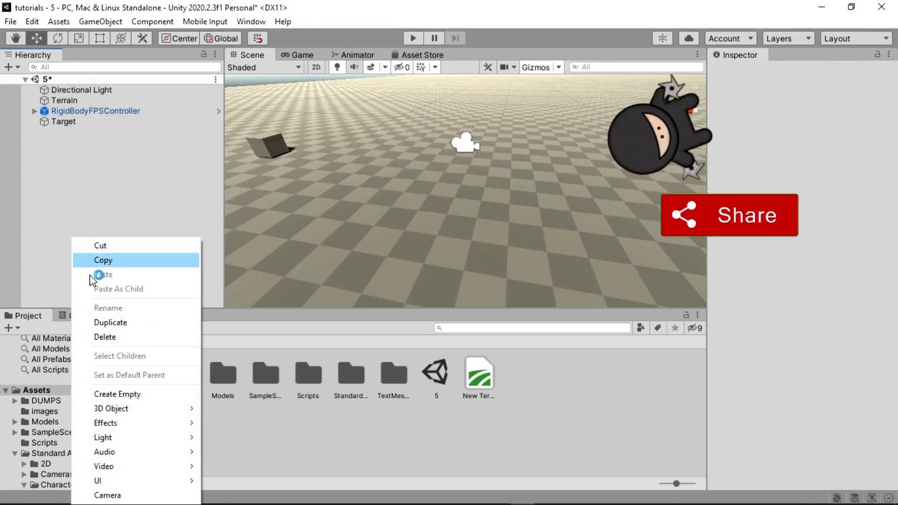
left_click(151, 396)
type("Game")
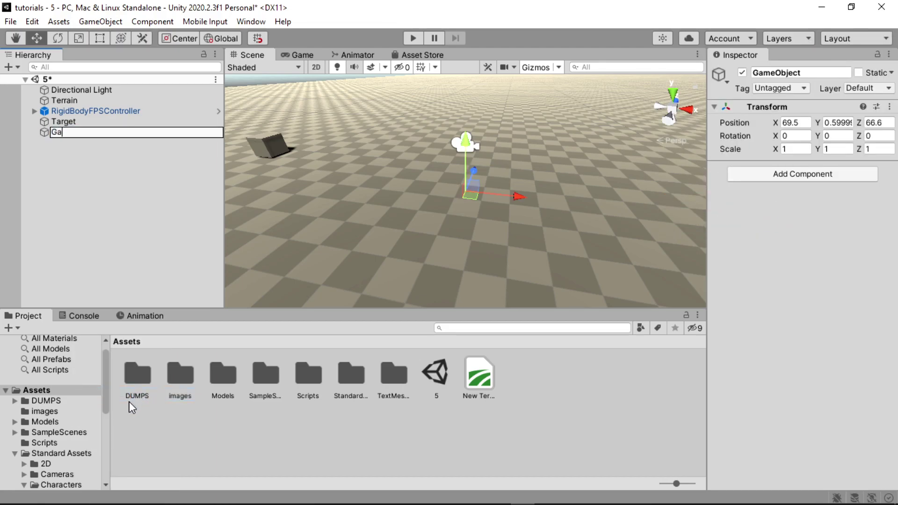
type("Manag")
type("er")
key("Return")
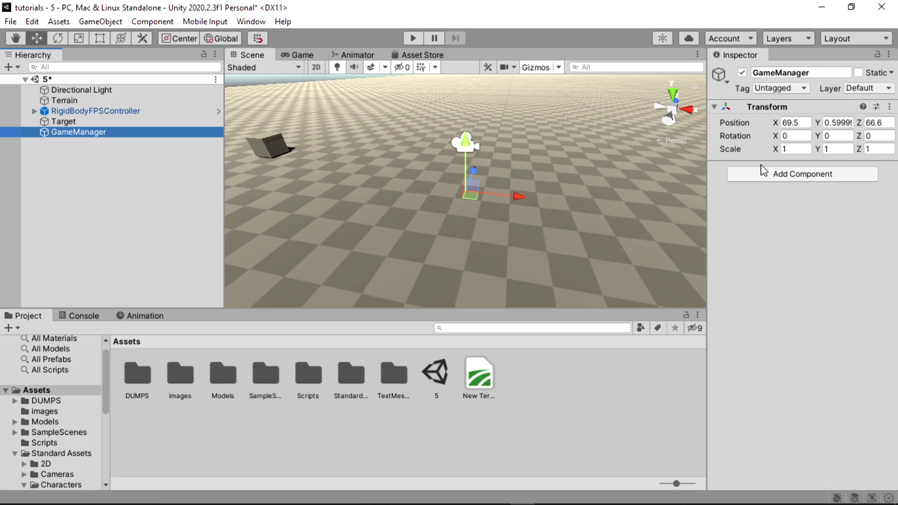
Step: Add a new script component called TargetManagment to GameManager via Add Component
left_click(795, 174)
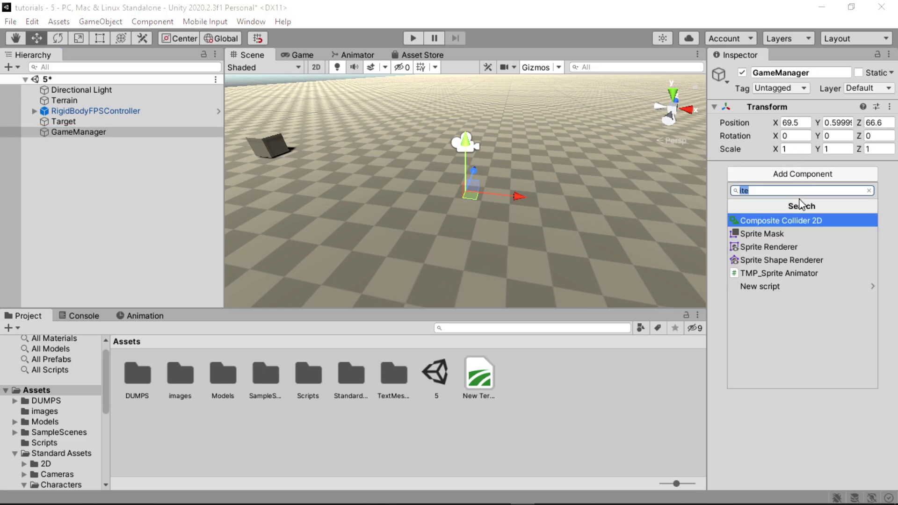
type("Ma")
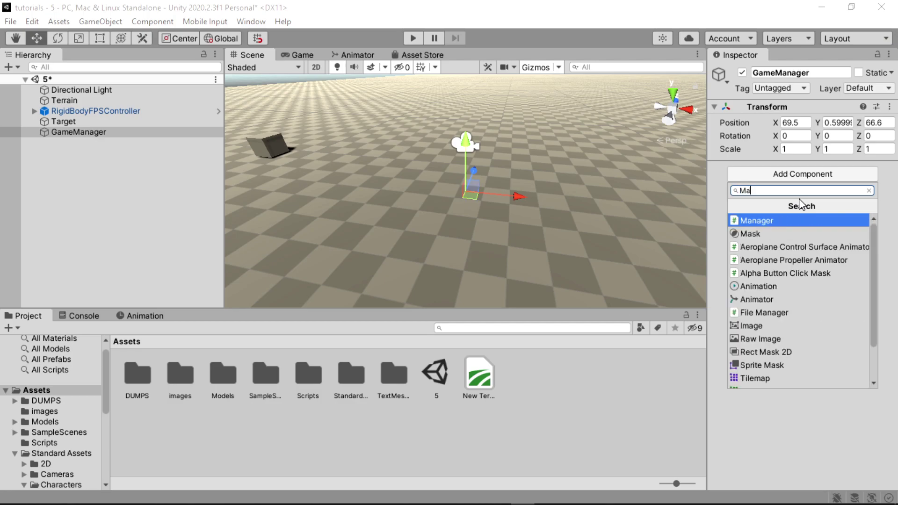
type("nager")
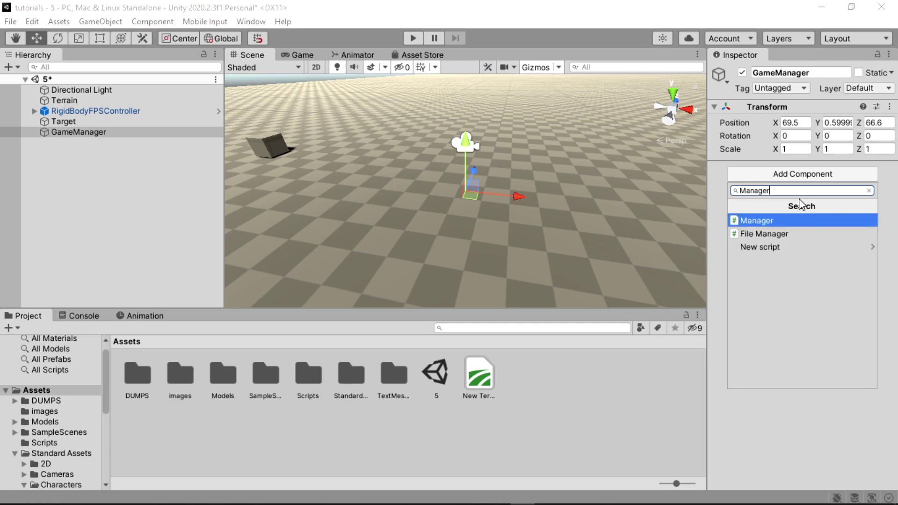
key("Down")
key("Down")
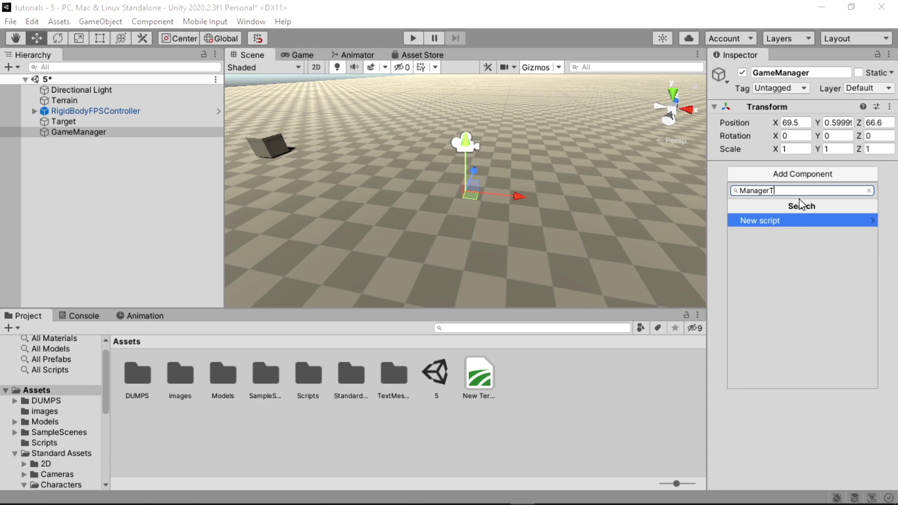
key("Up")
key("Up")
key("BackSpace")
key("BackSpace")
key("BackSpace")
key("BackSpace")
type("Ta")
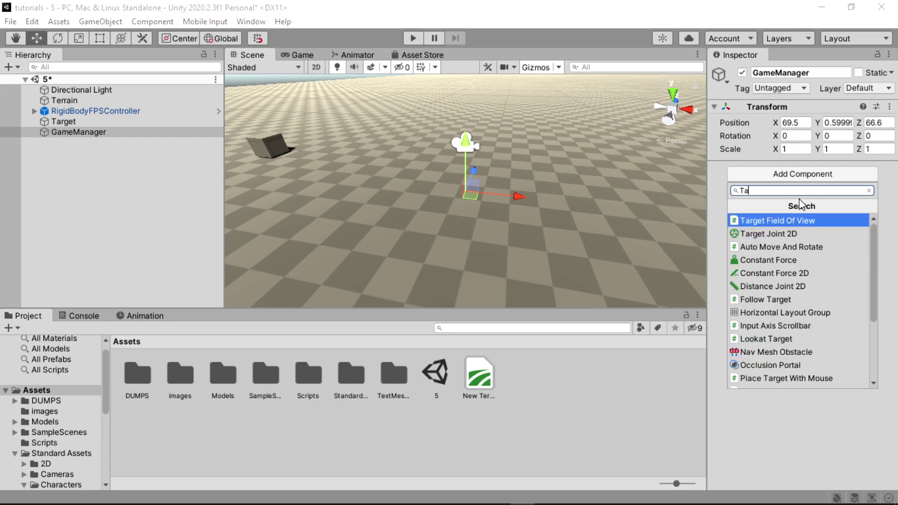
type("rgetManagment")
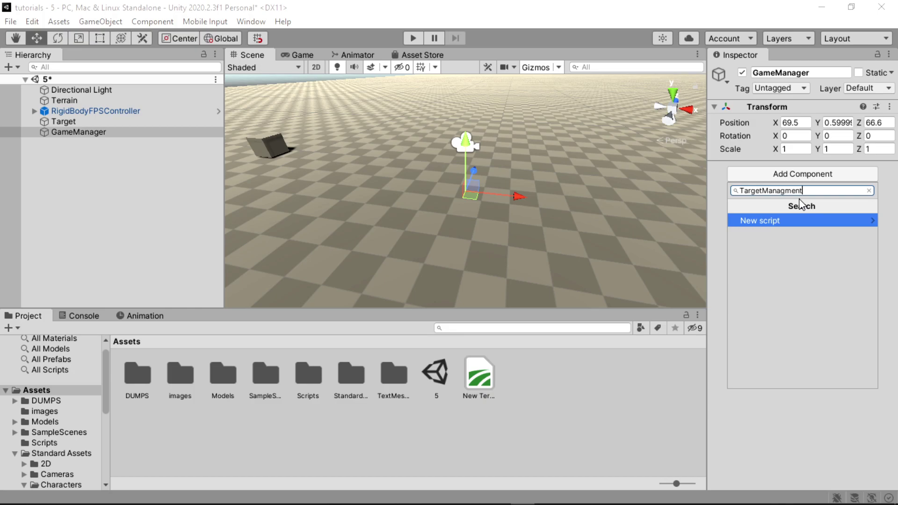
key("Return")
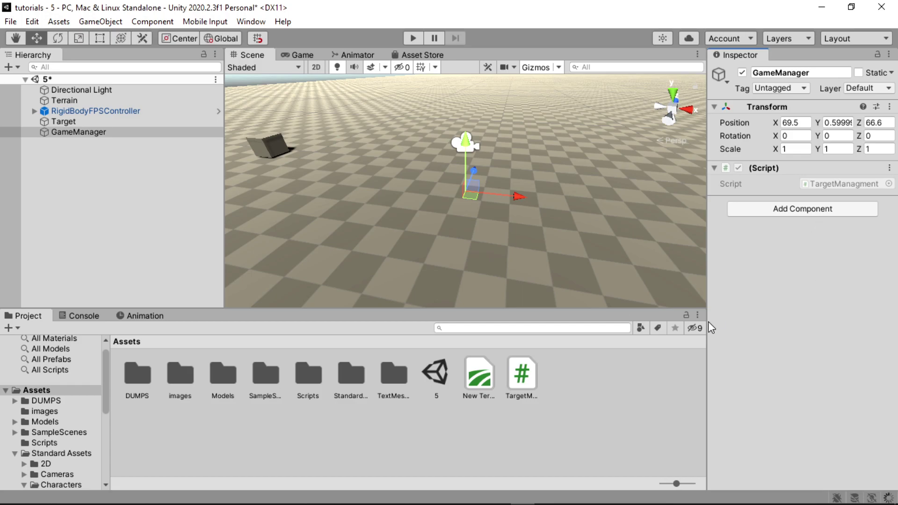
Step: Open TargetManagment.cs in Visual Studio and delete the default Start and Update methods
double_click(829, 182)
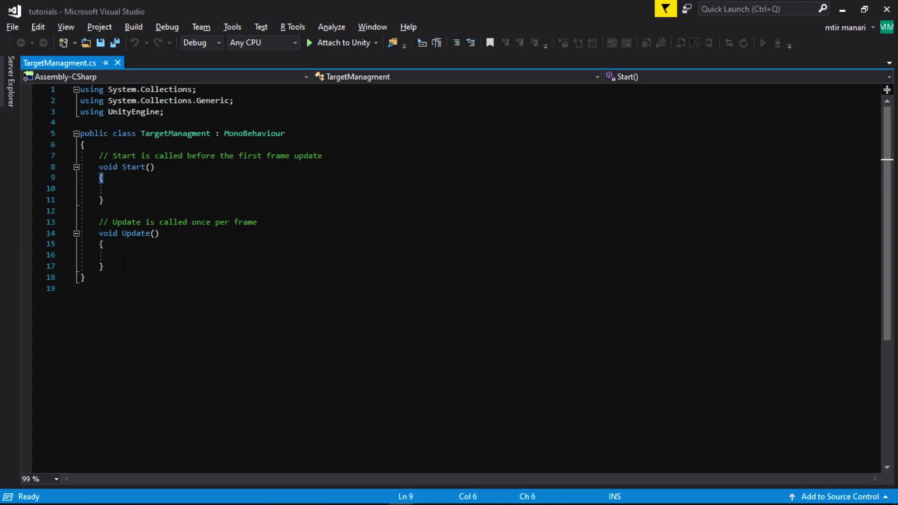
left_click_drag(125, 267, 99, 155)
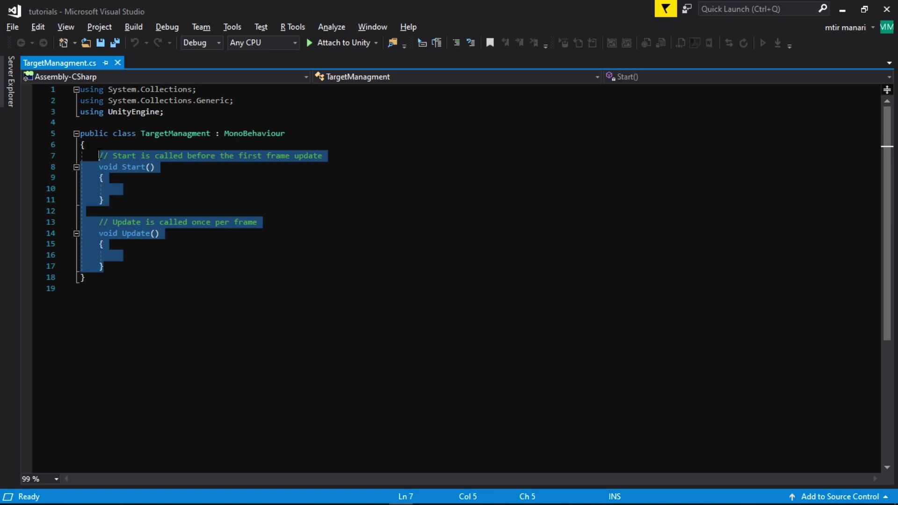
key("Delete")
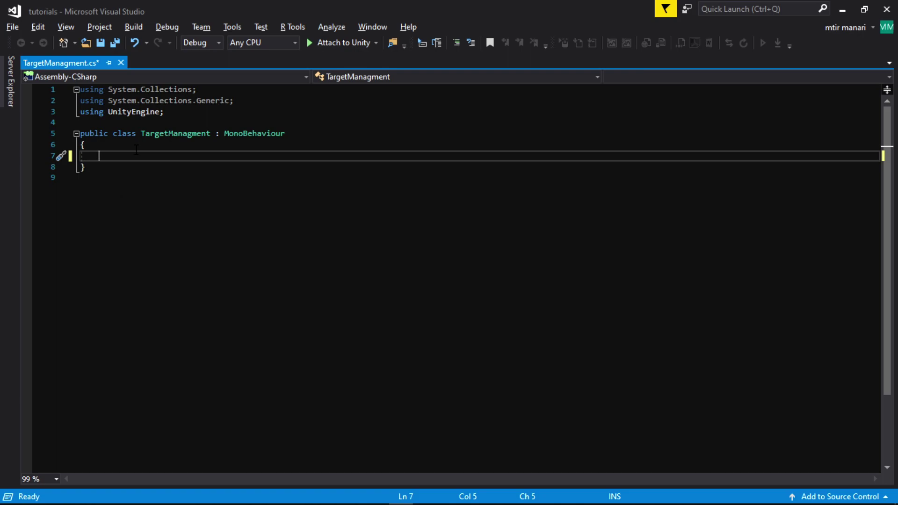
Step: Write the signature private bool IsVisible(Camera c, GameObject Target) with an opening brace
type("pric")
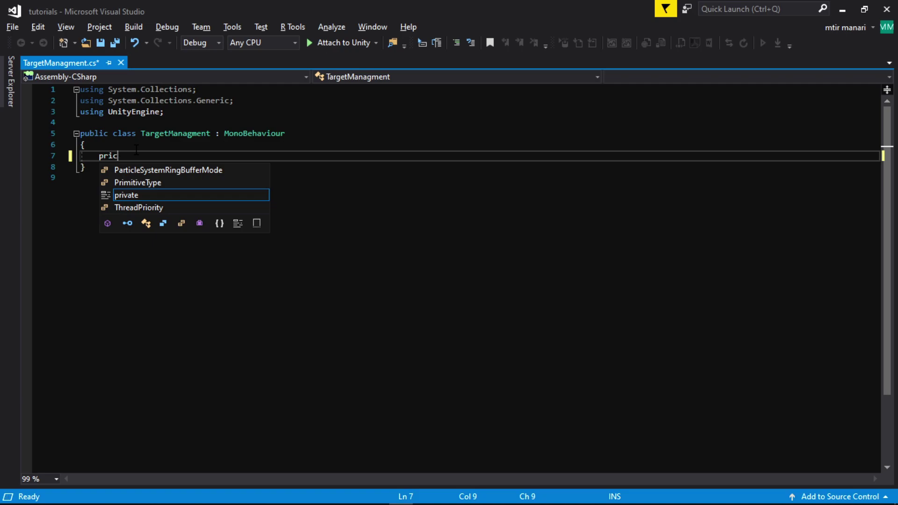
key("BackSpace")
type("v")
key("Tab")
type("boo")
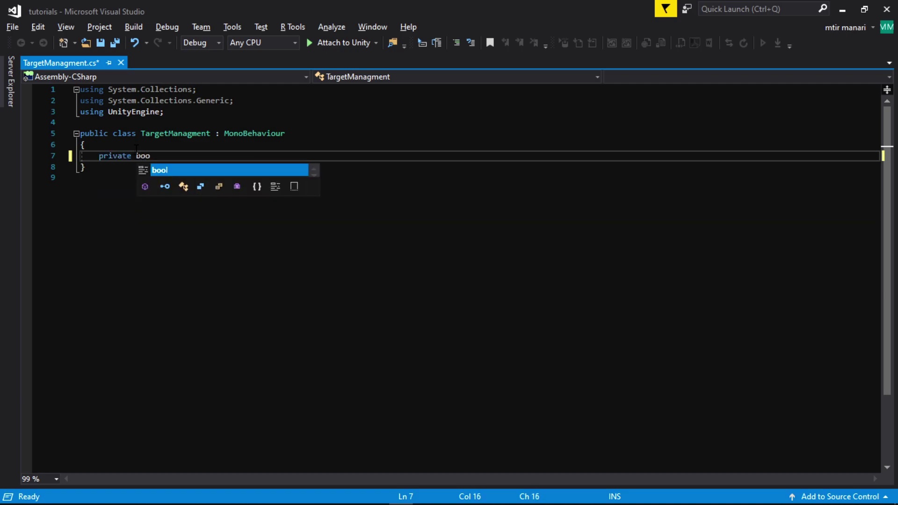
type("l i")
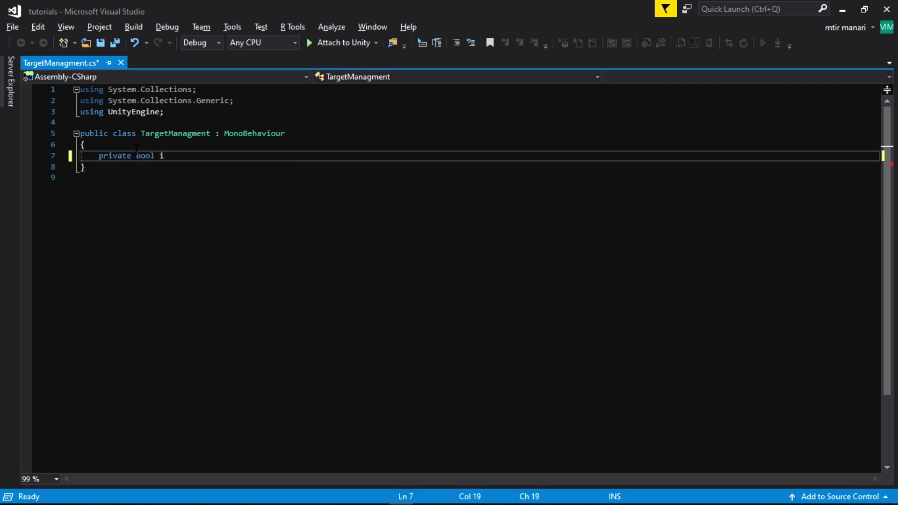
key("BackSpace")
type("sV")
type("isible")
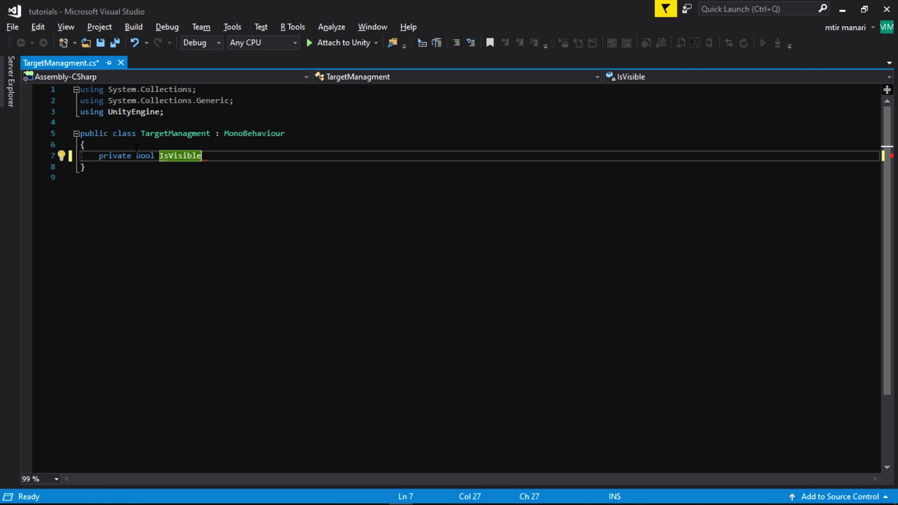
type("(")
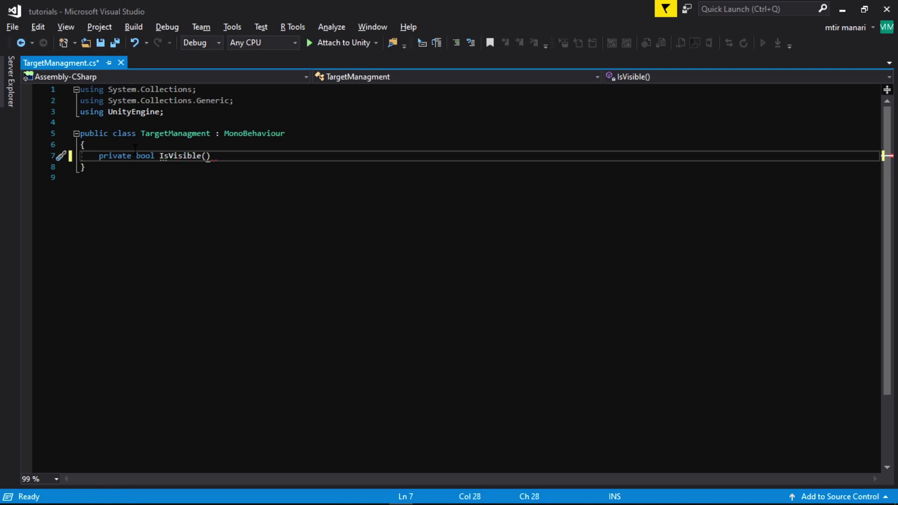
type("came")
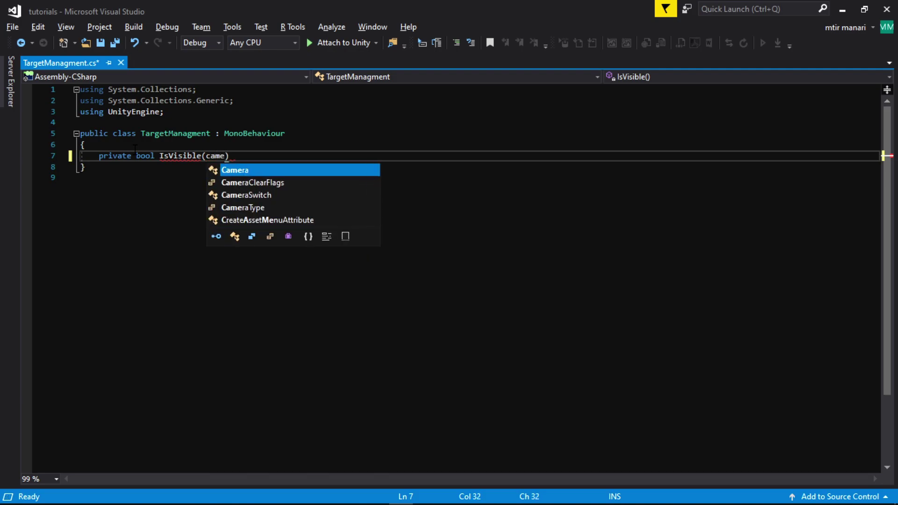
key("Tab")
type("c")
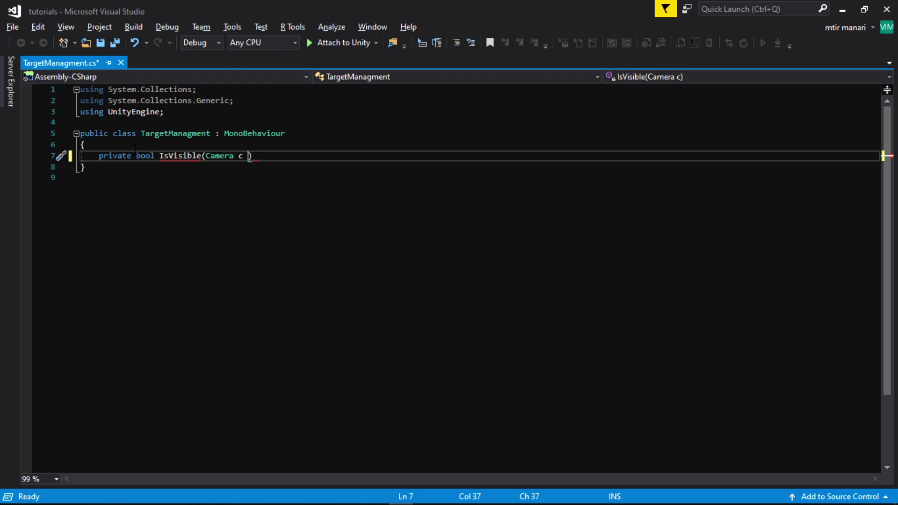
type(" ,Game")
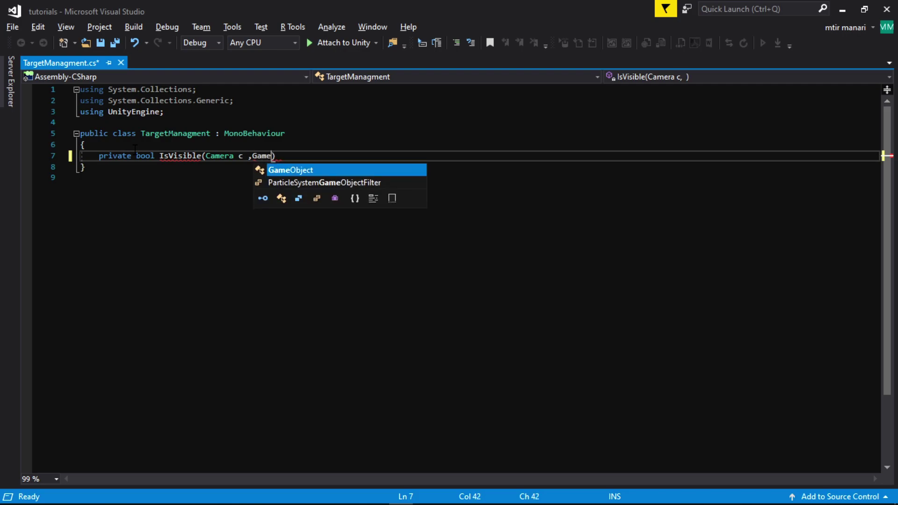
key("Tab")
type("Tar")
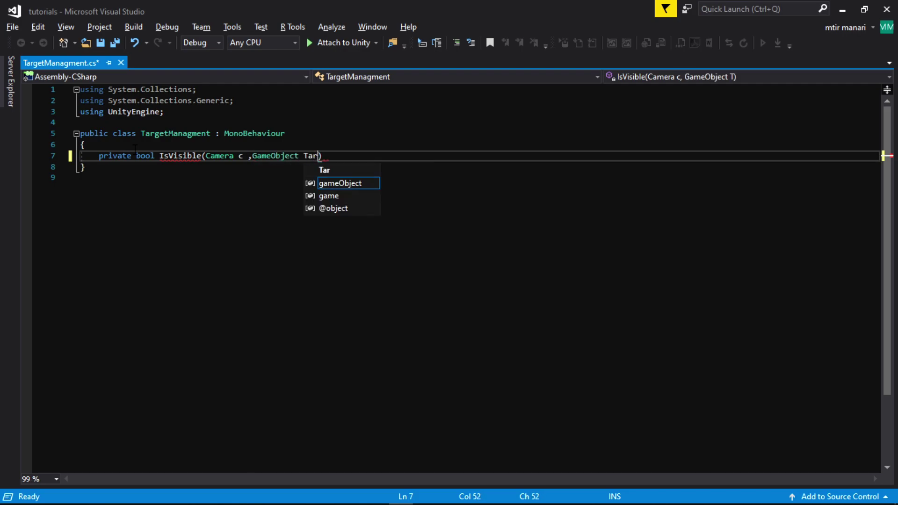
type("get)")
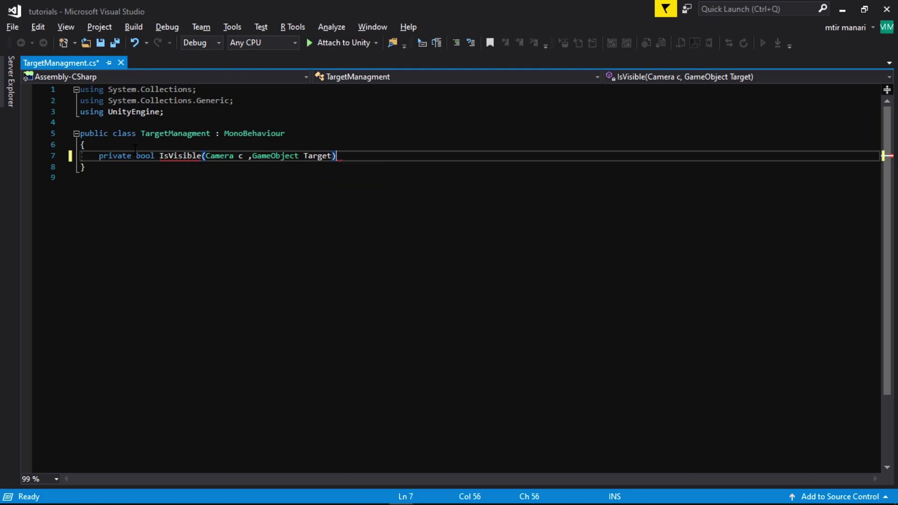
type(" {")
key("Return")
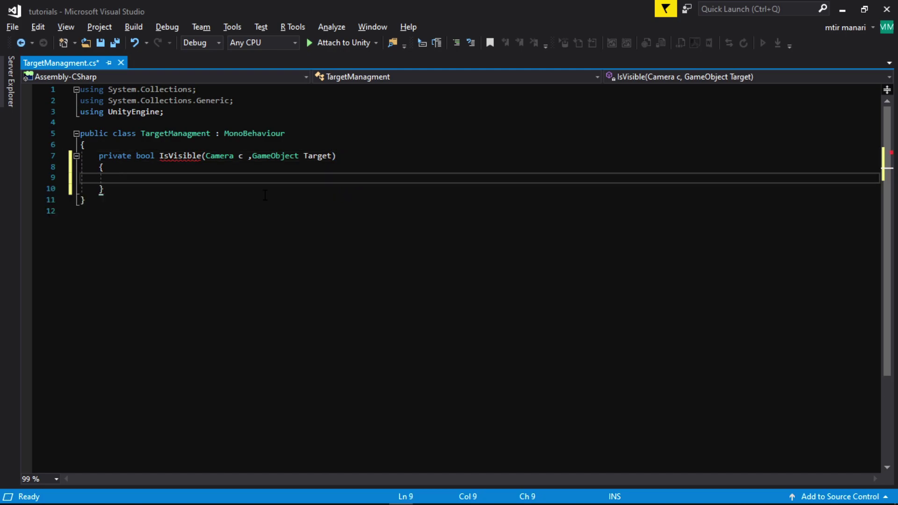
Step: Add the line var planes = GeometryUtility.CalculateFrustumPlanes(c); inside IsVisible
type("var p")
type("lanes = ")
type("Ge")
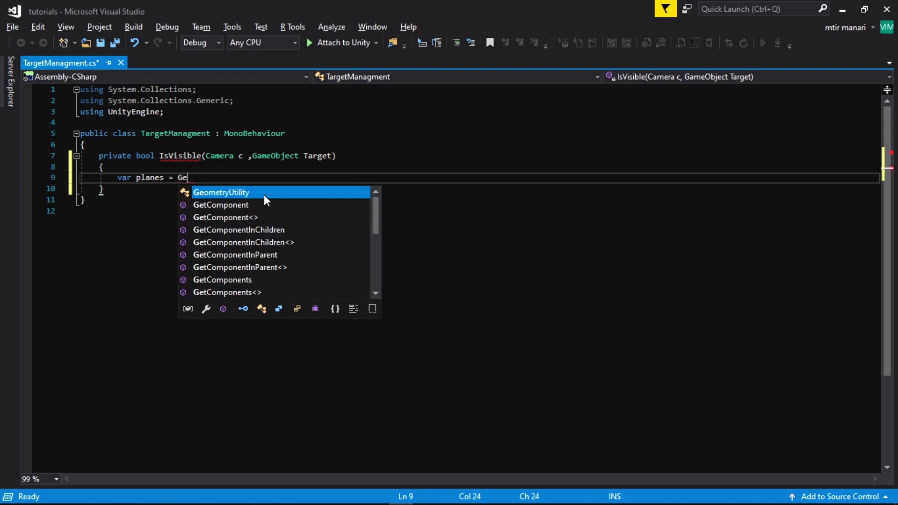
key("Tab")
type(".")
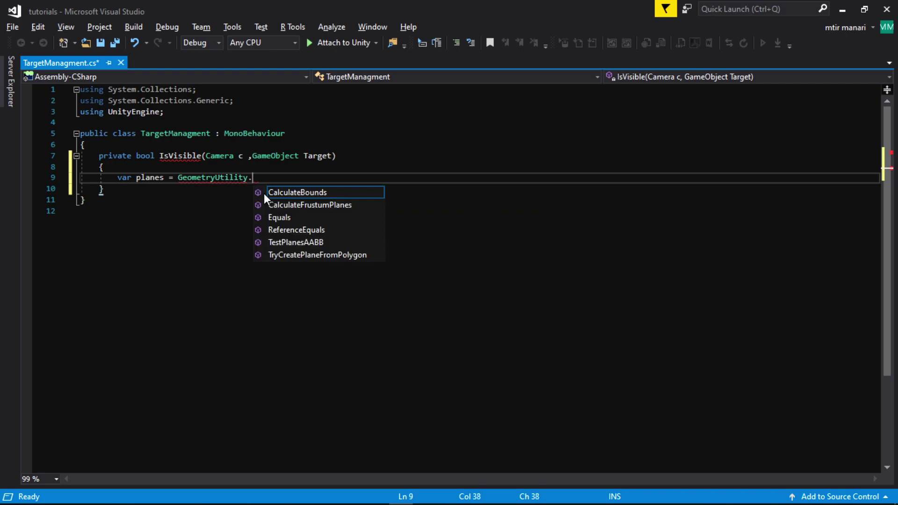
key("Tab")
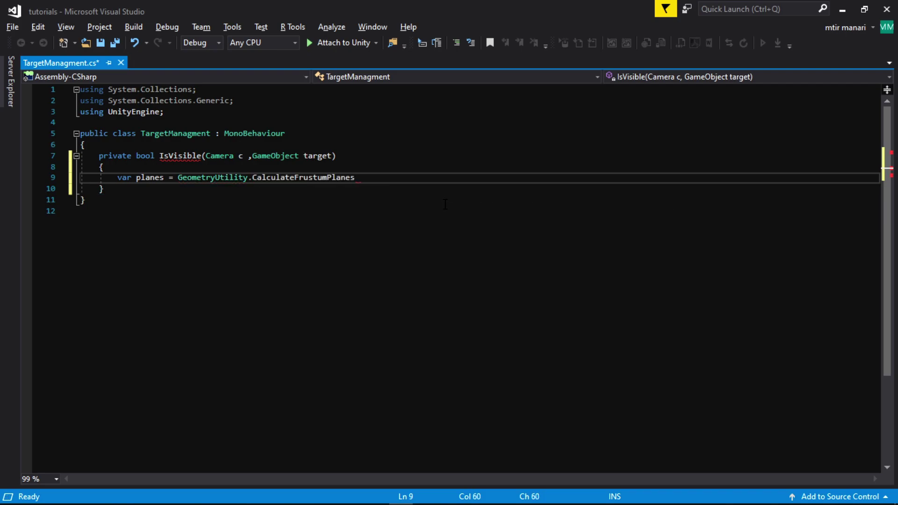
type("(c")
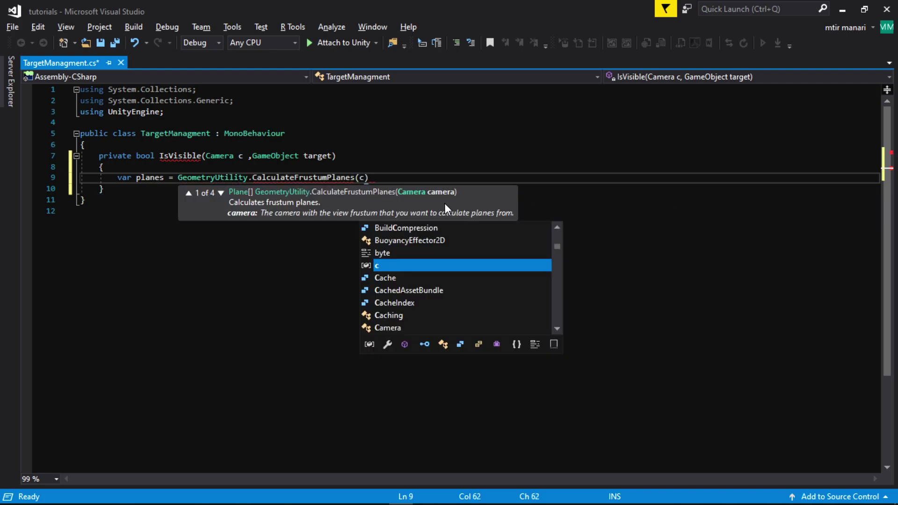
type(");")
key("Return")
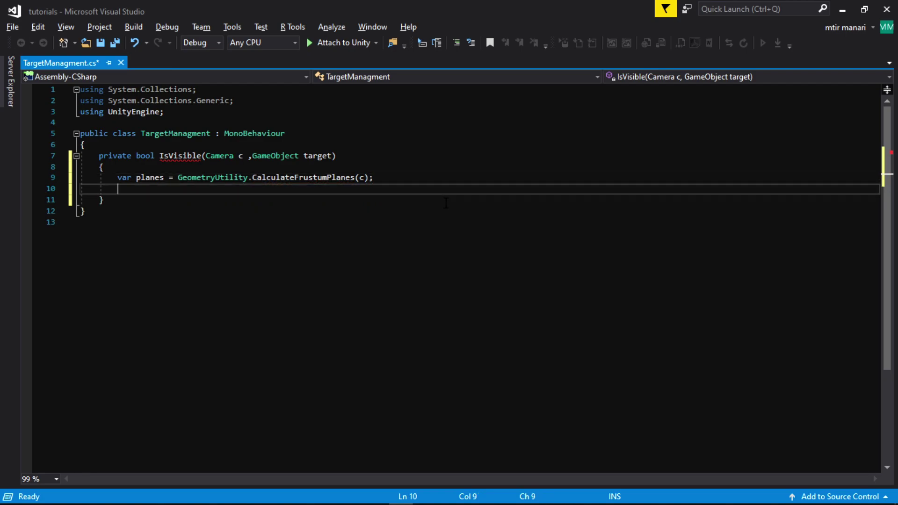
Step: Add a line storing target.transform.position in var point
type("var p")
type(" = av")
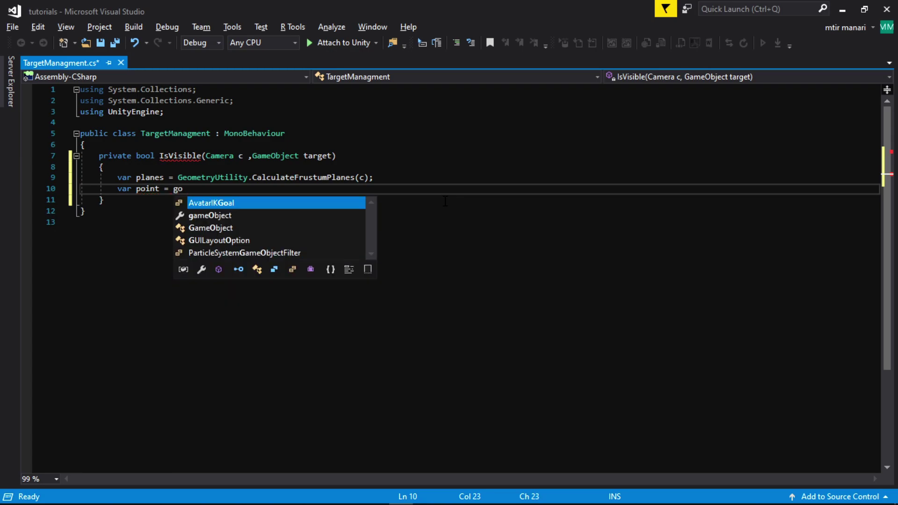
type(".")
key("BackSpace")
key("BackSpace")
key("BackSpace")
key("BackSpace")
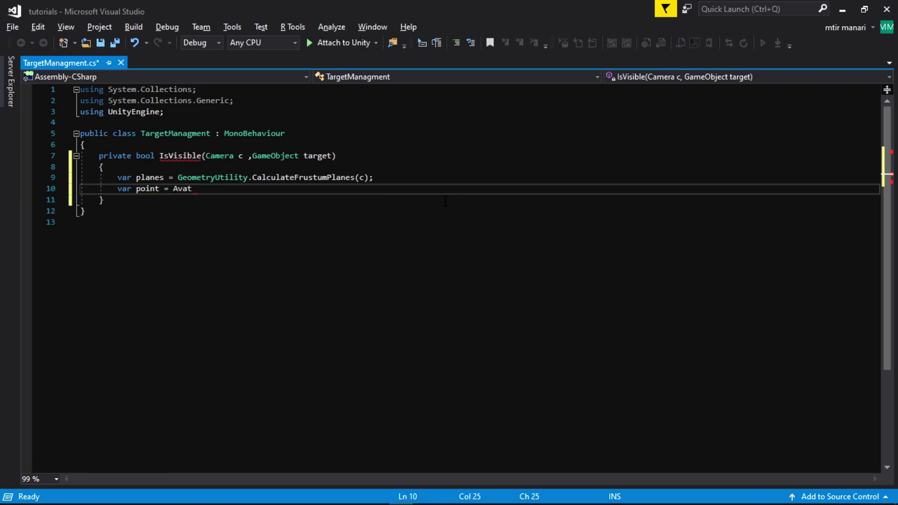
key("BackSpace")
key("BackSpace")
key("BackSpace")
type("tar")
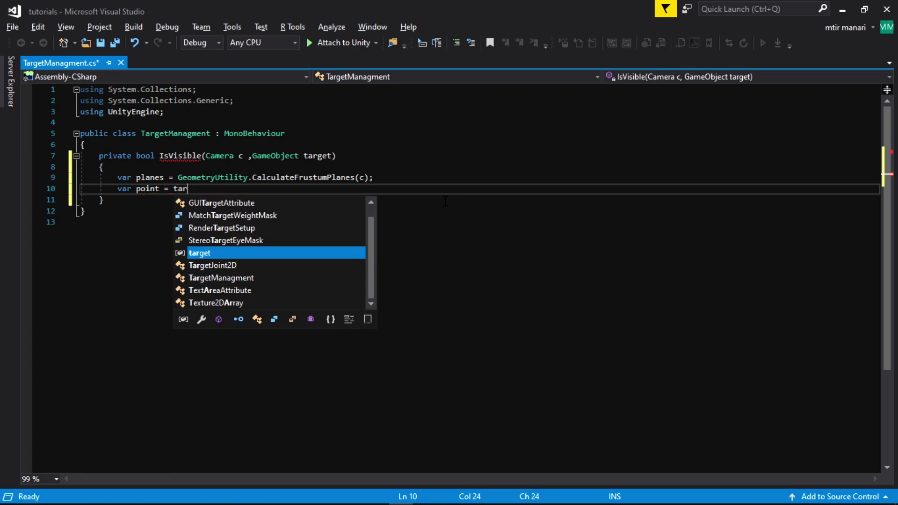
type("get.tra")
key("Tab")
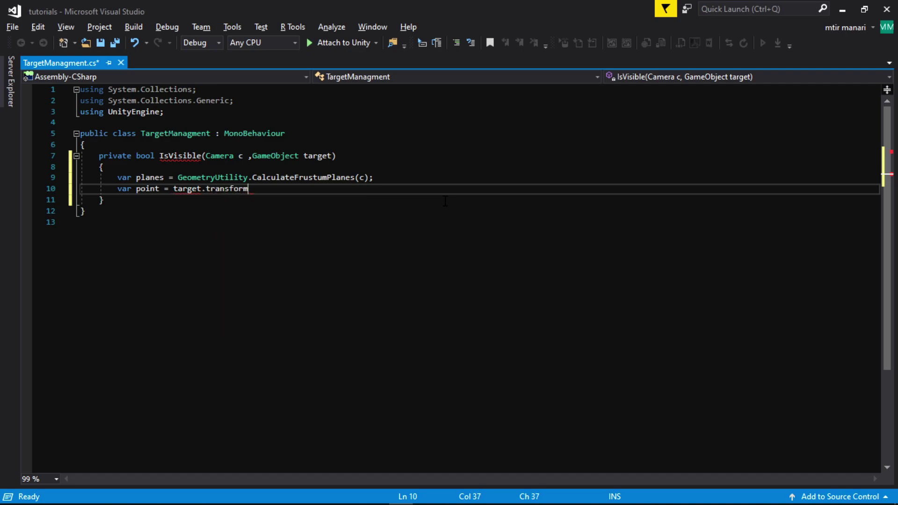
type(".po")
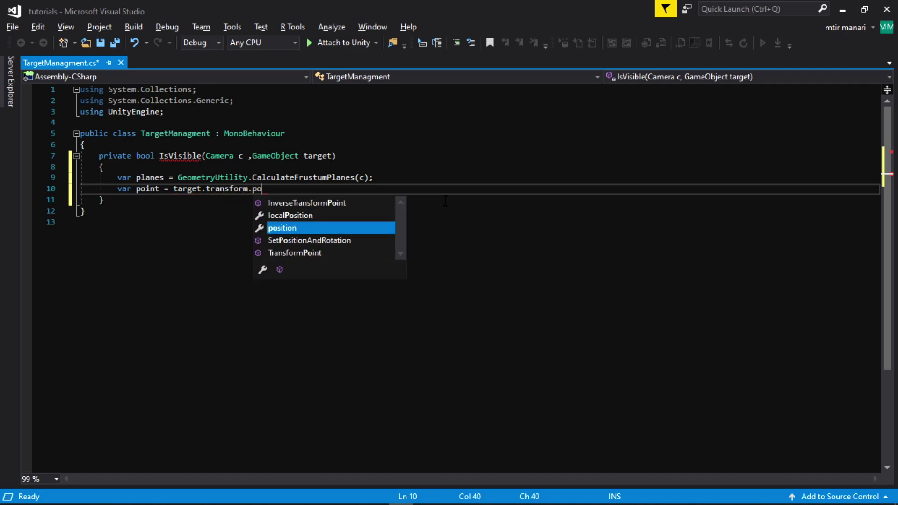
key("Tab")
Step: Add a foreach (var plane in planes) loop below the point line
key("Return")
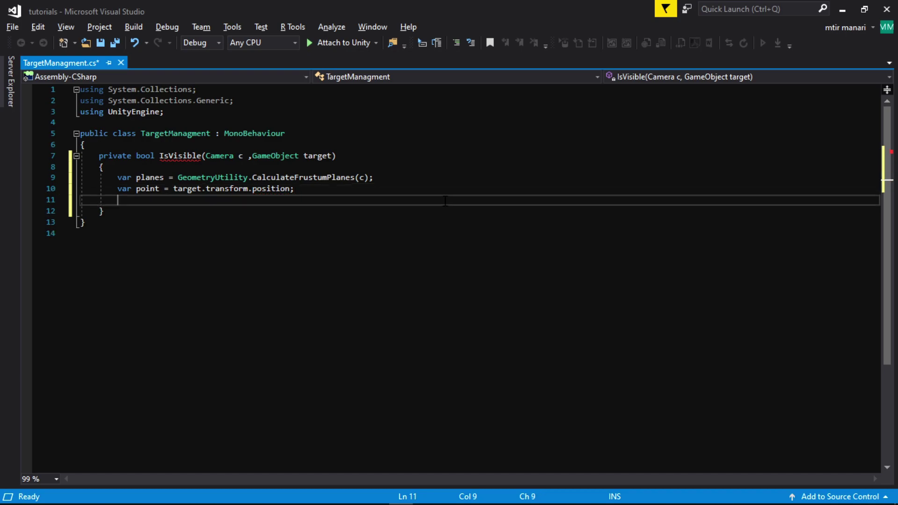
key("Return")
type("fore")
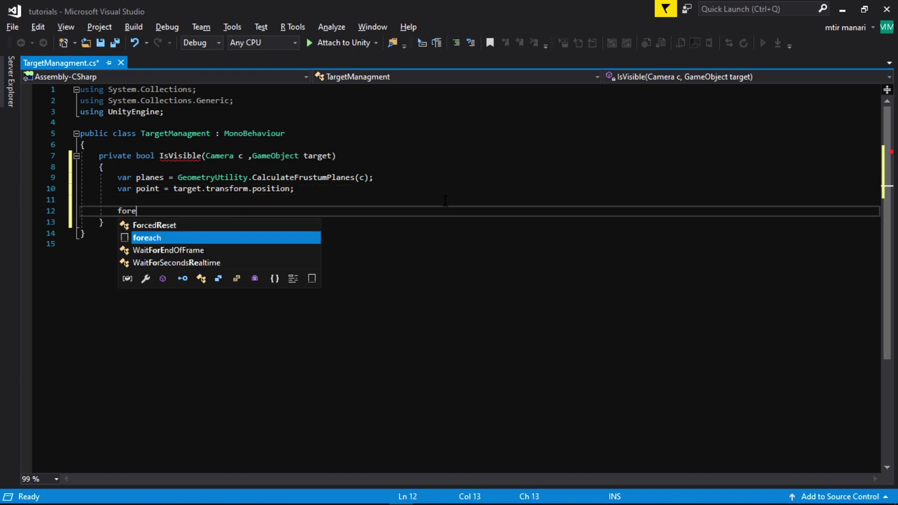
key("Tab")
type("(v")
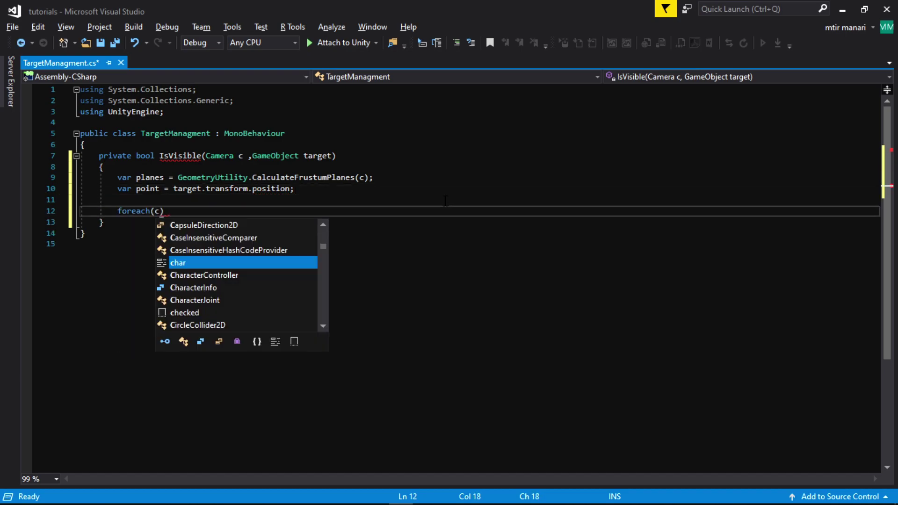
type("ar pla")
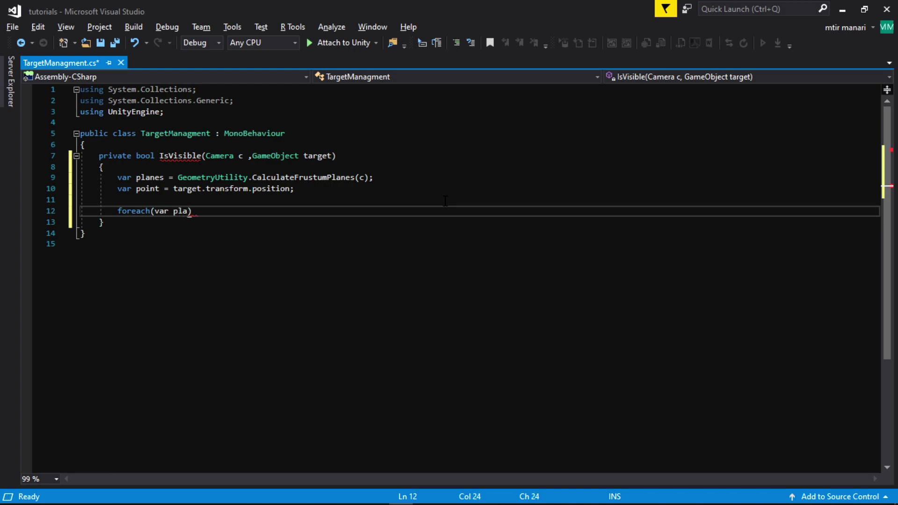
type("ne in")
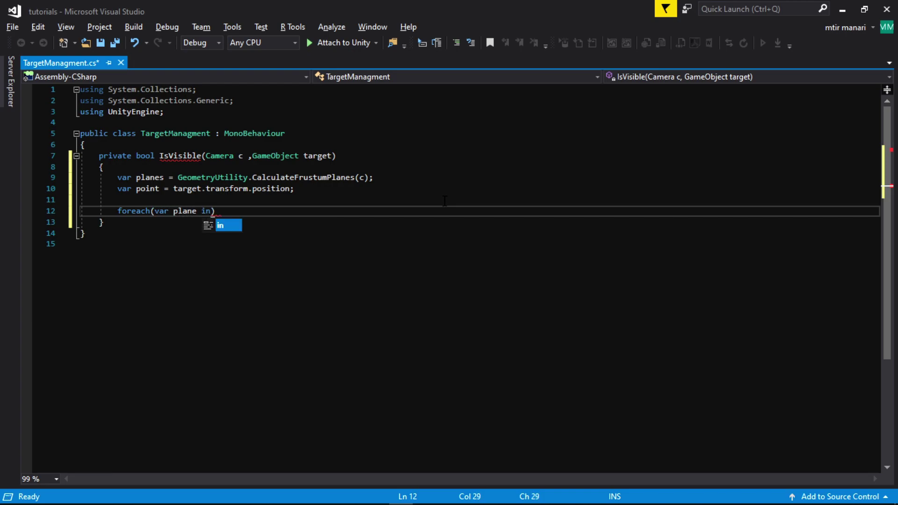
type(" planes")
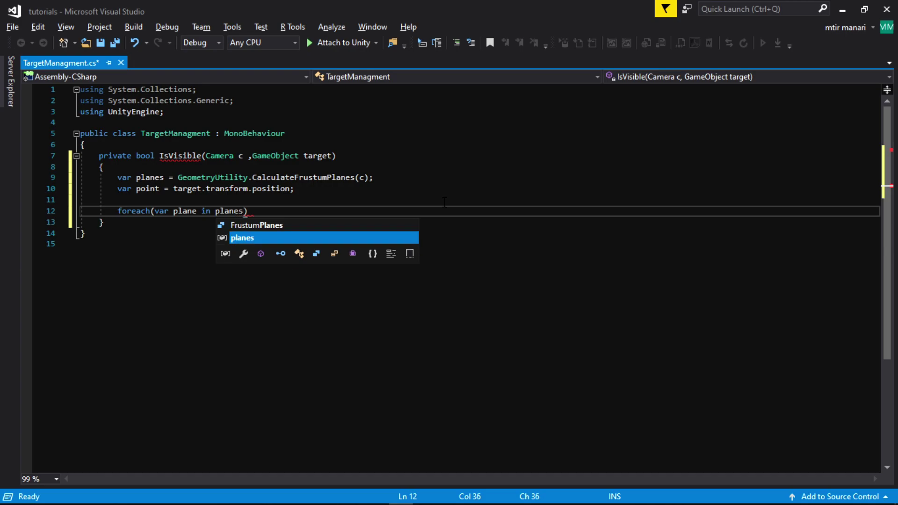
type(")")
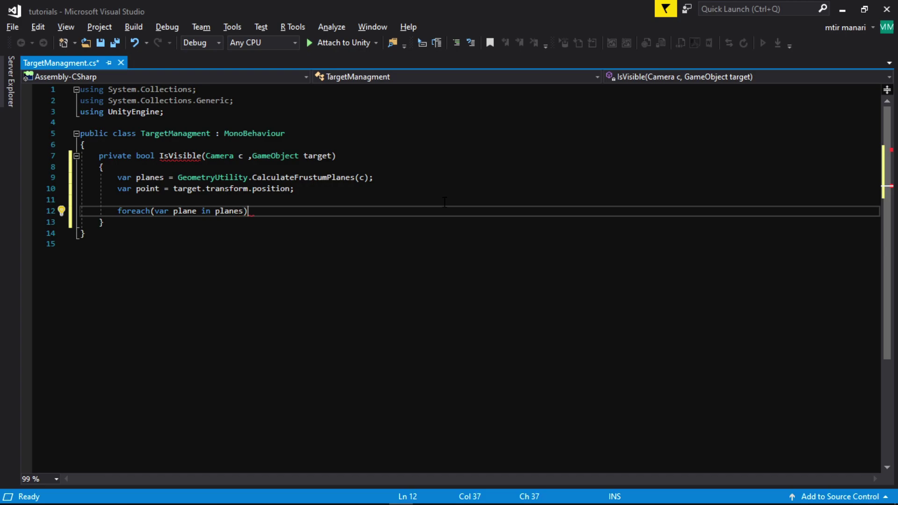
type(" {")
key("Return")
Step: Inside the loop, add if (plane.GetDistanceToPoint > 0) { return false; }
type("i")
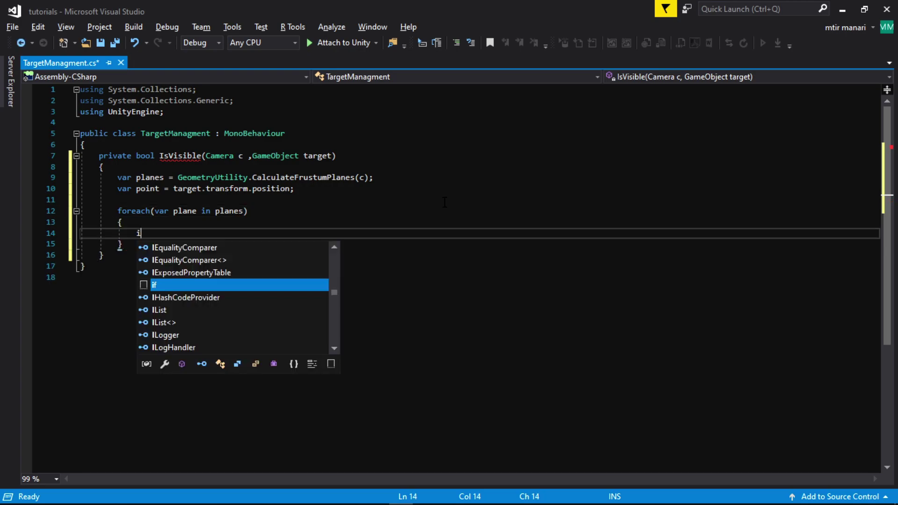
type("f(p")
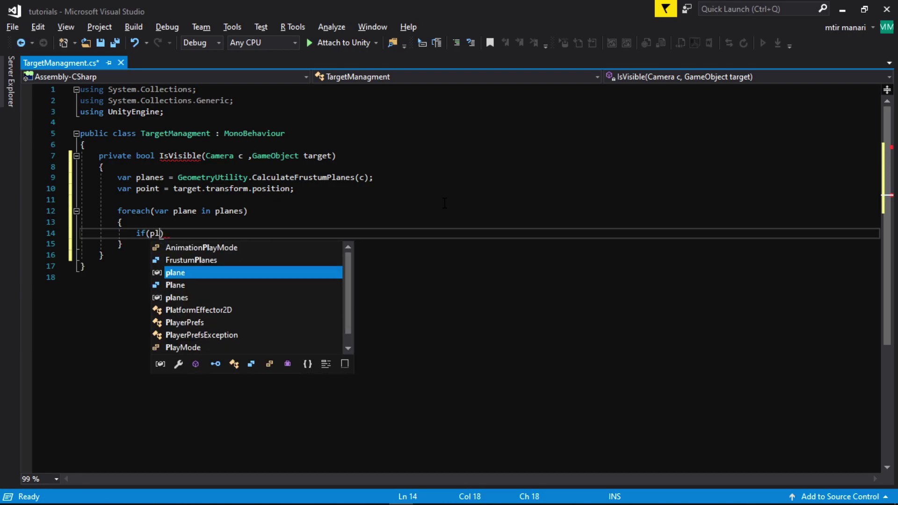
type("lan")
key("Tab")
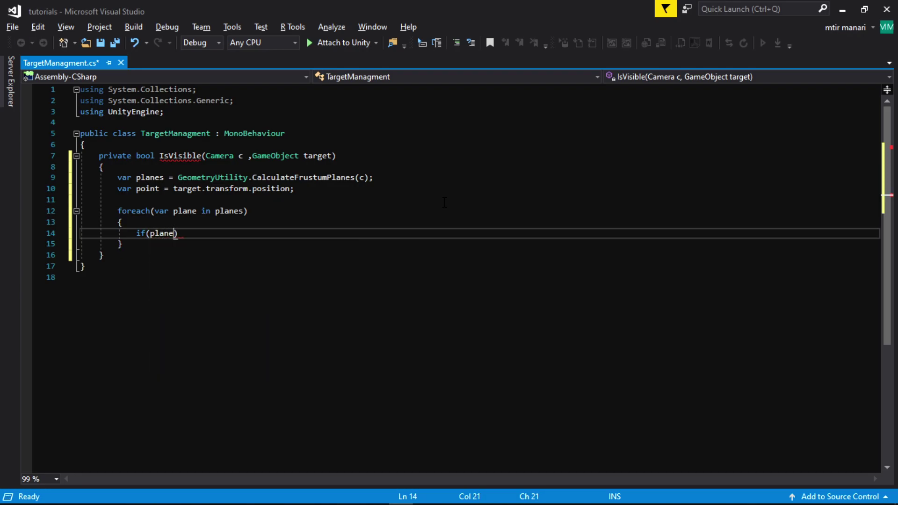
type(".G")
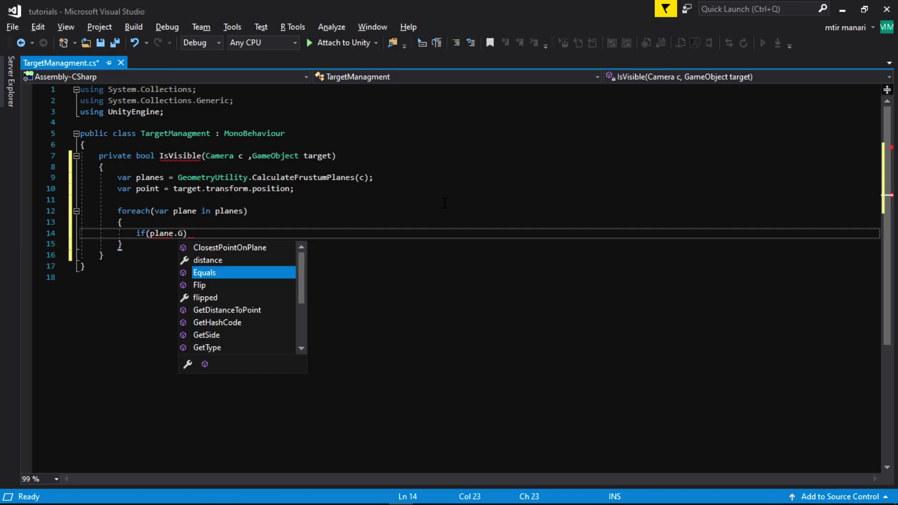
type("etd")
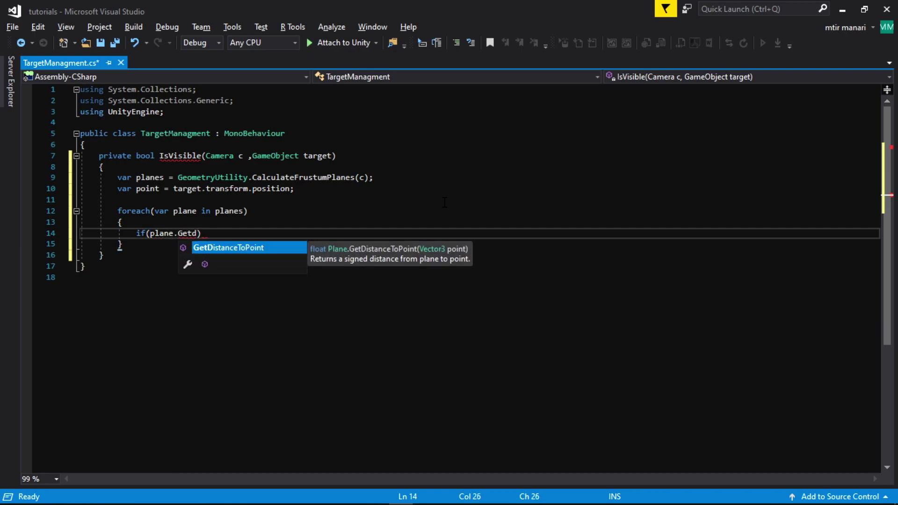
key("Tab")
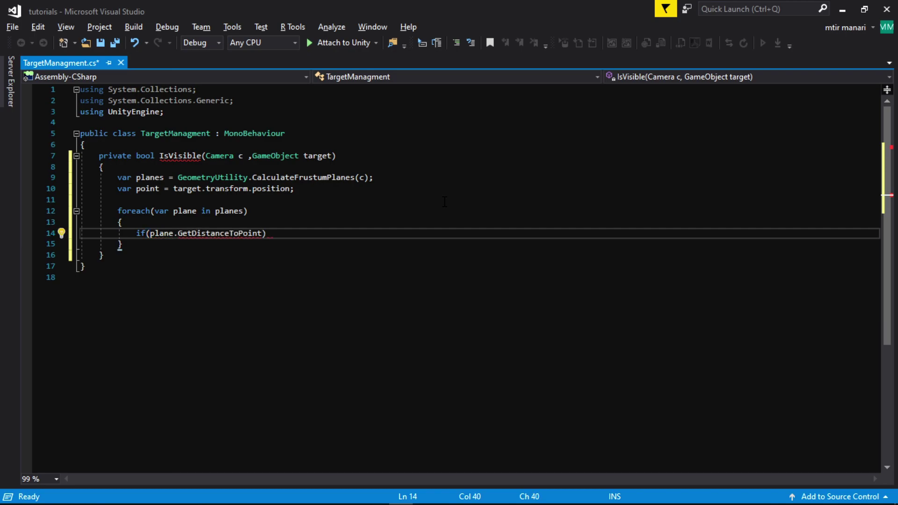
type(">0")
type("){")
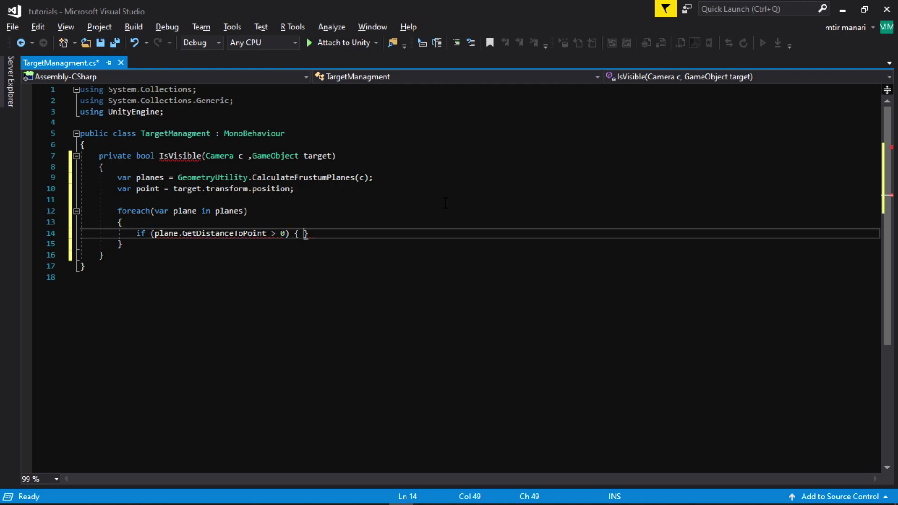
key("Return")
type("return")
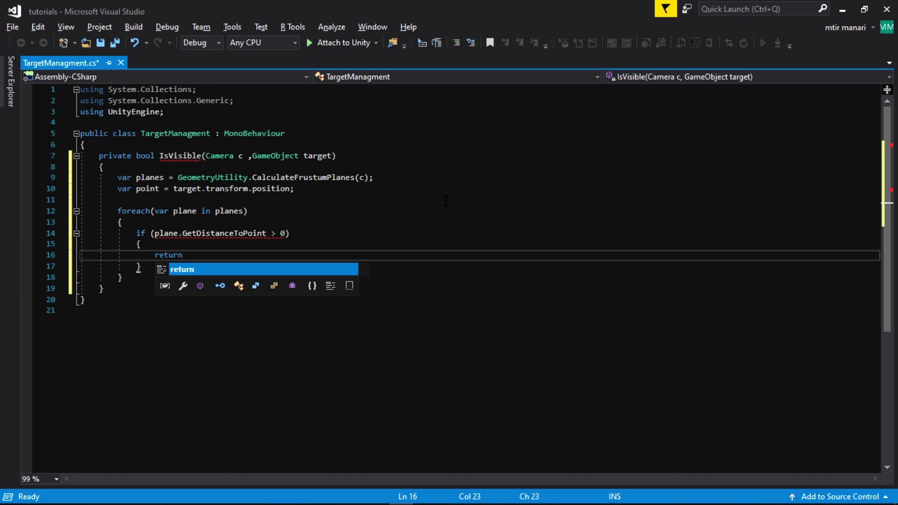
type(" fa")
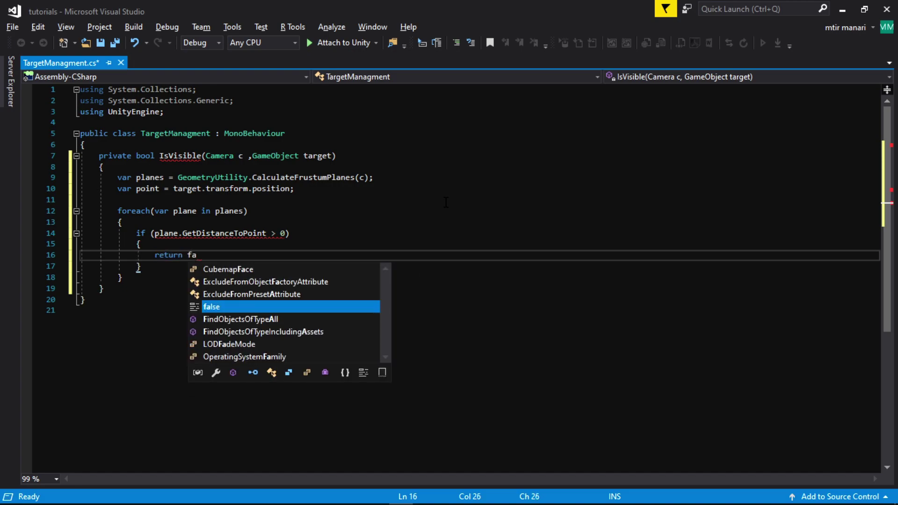
type("lse;")
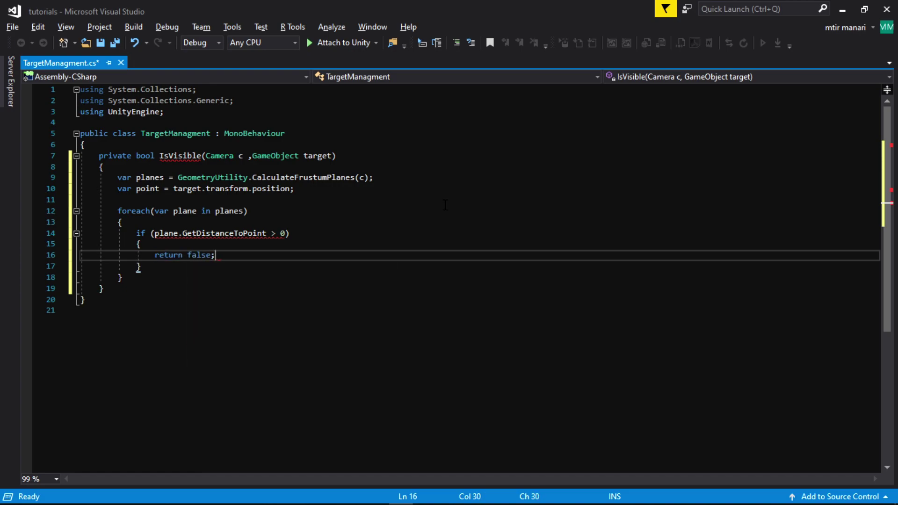
Step: Pass point as the argument to GetDistanceToPoint
left_click(267, 233)
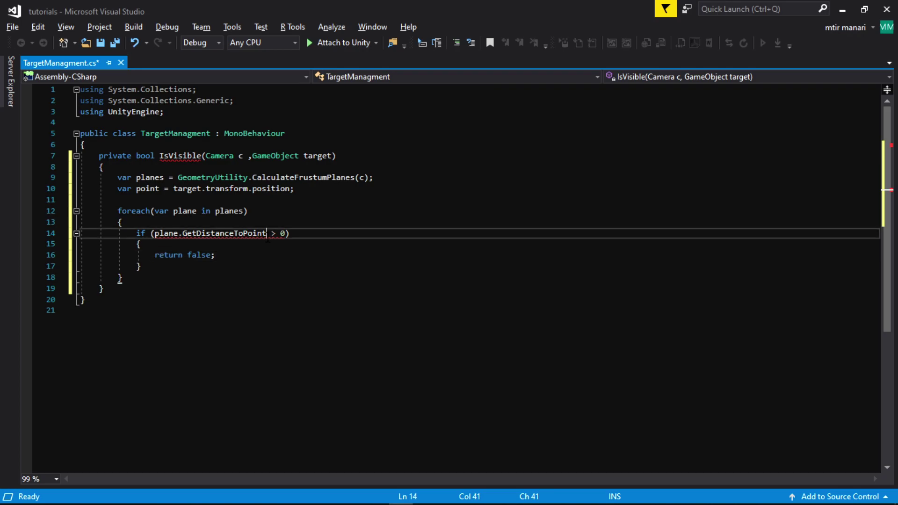
type("(")
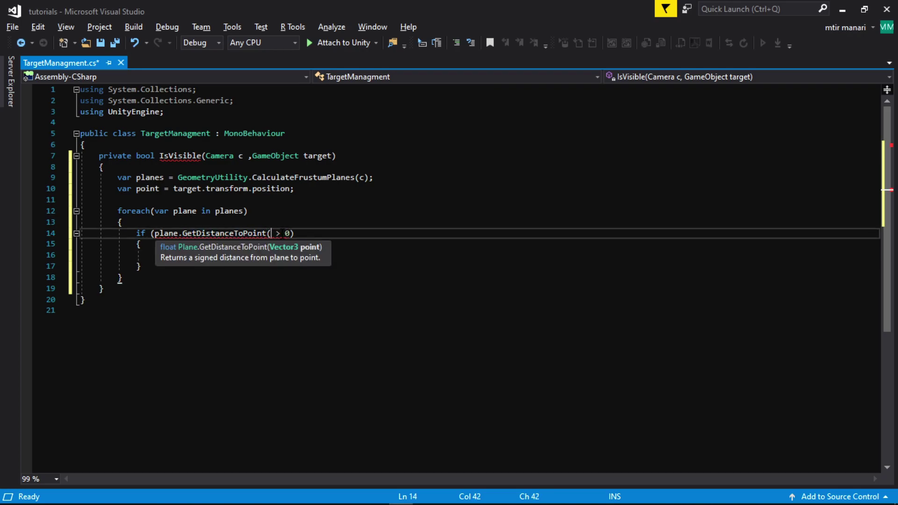
type("poi")
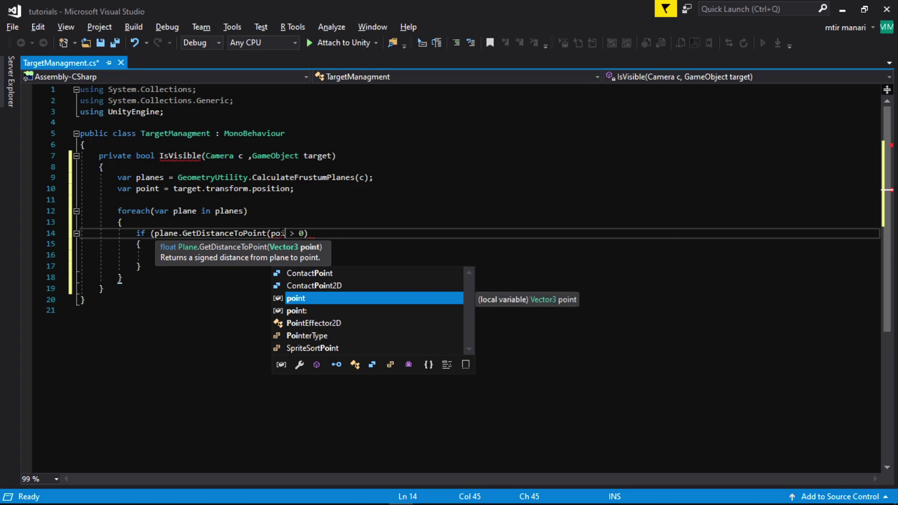
key("Escape")
type("nt")
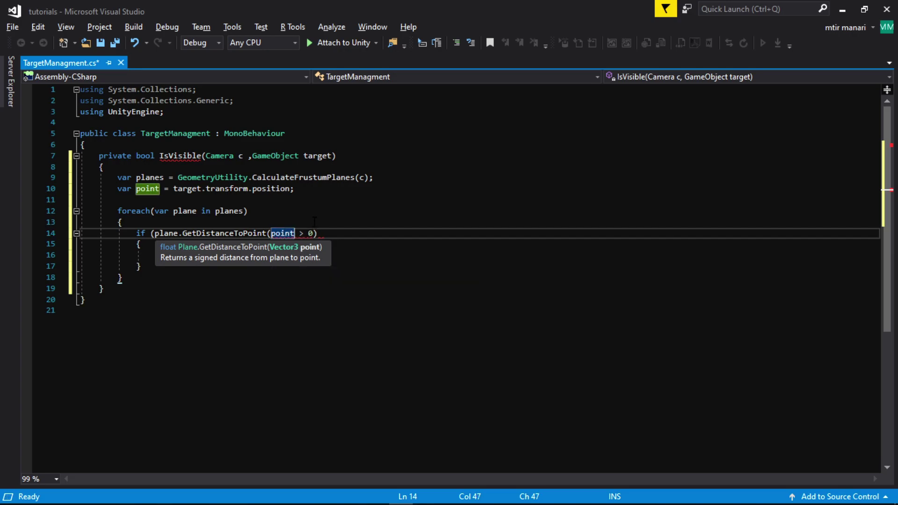
type(")")
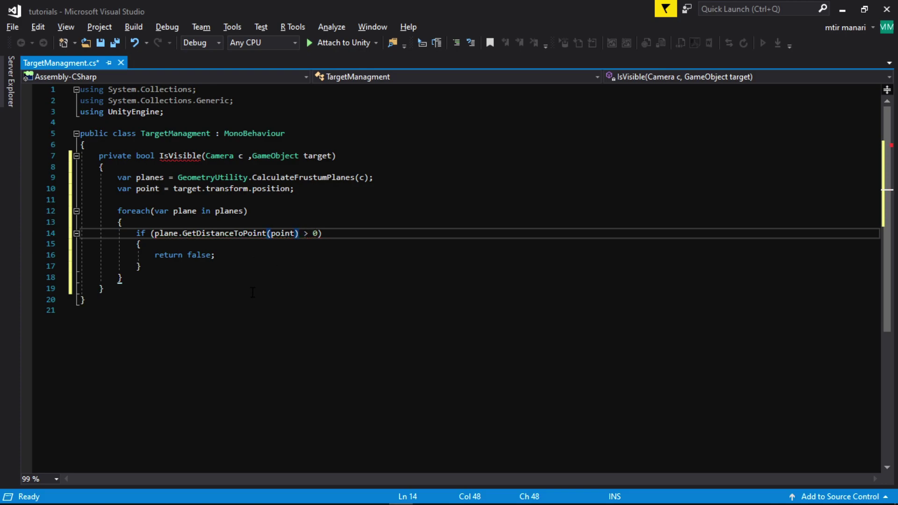
Step: Add return true; after the foreach loop and save the script
left_click(164, 268)
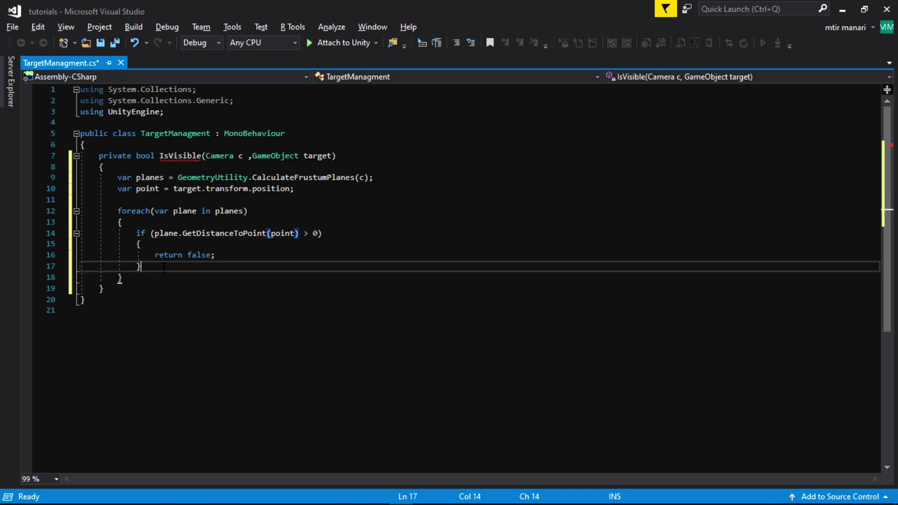
key("Down")
key("Return")
type("return t")
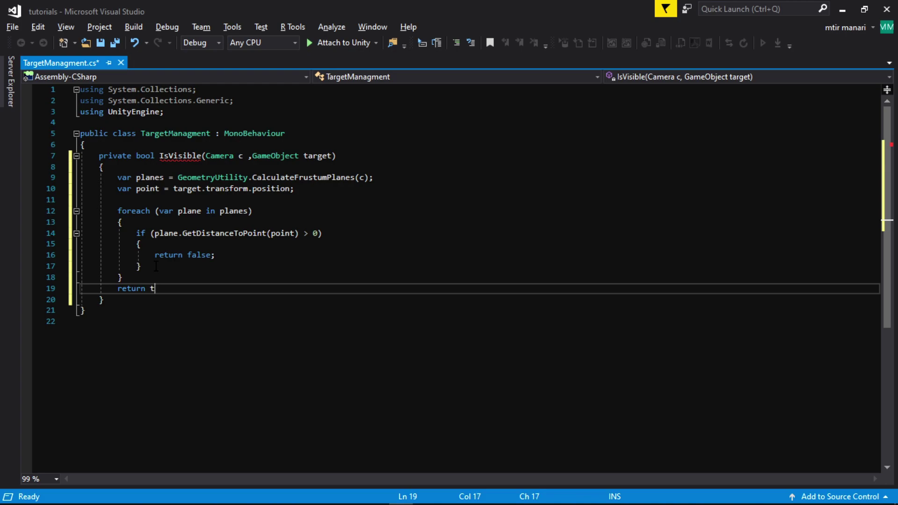
type("rue;")
key("ctrl+s")
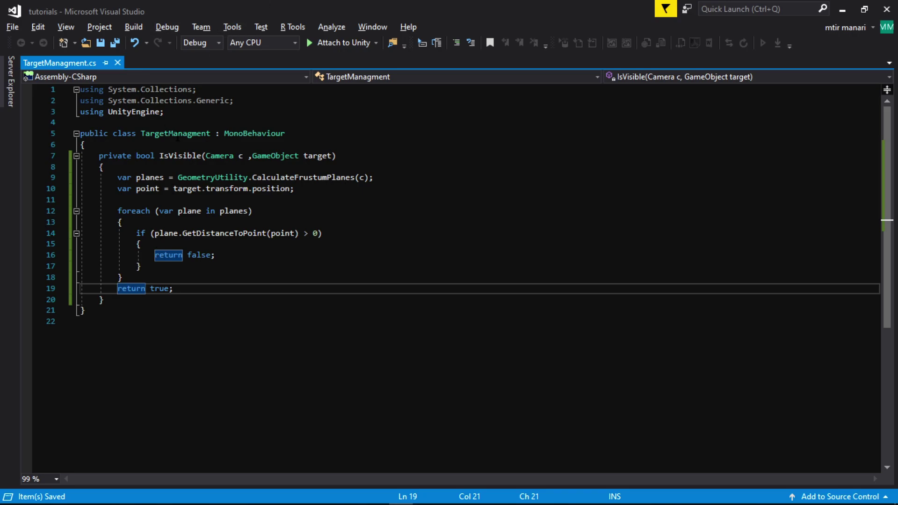
Step: Declare a public GameObject target field below the class's opening brace
left_click(177, 143)
key("Return")
key("Return")
key("Return")
key("Up")
key("Up")
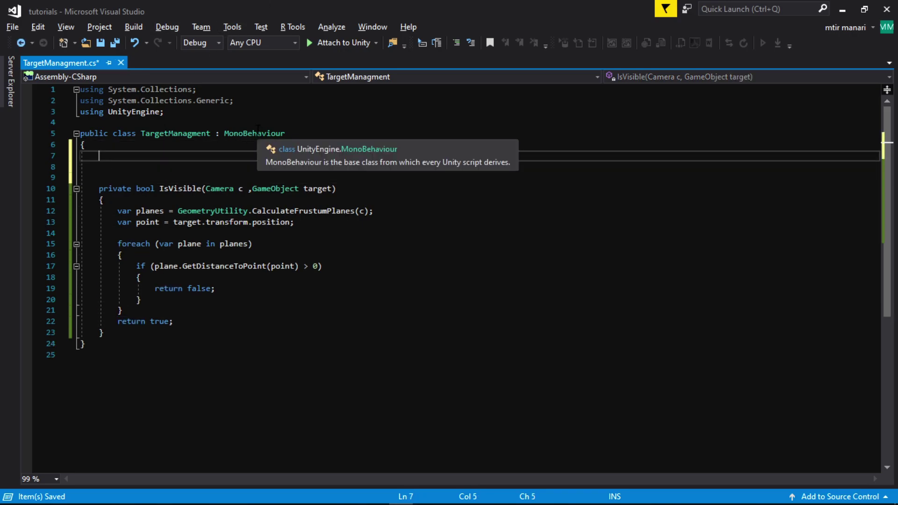
type("publ")
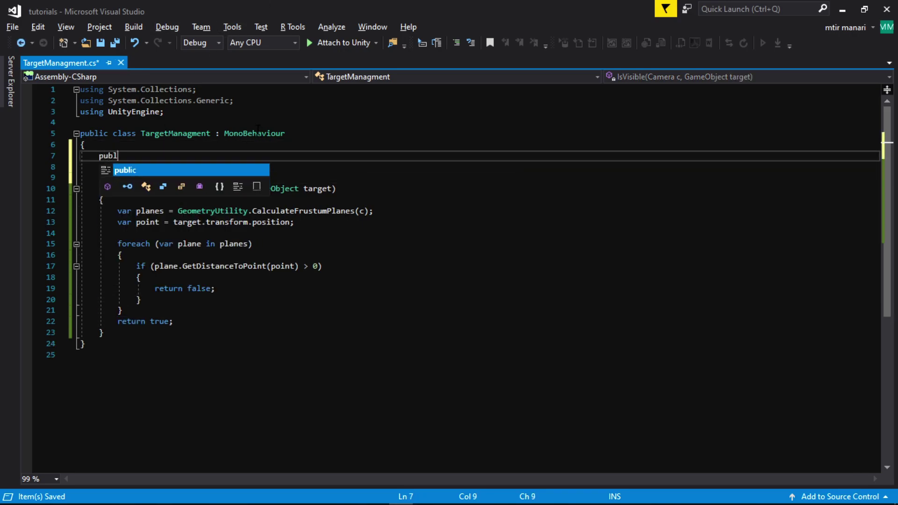
key("Tab")
type("G")
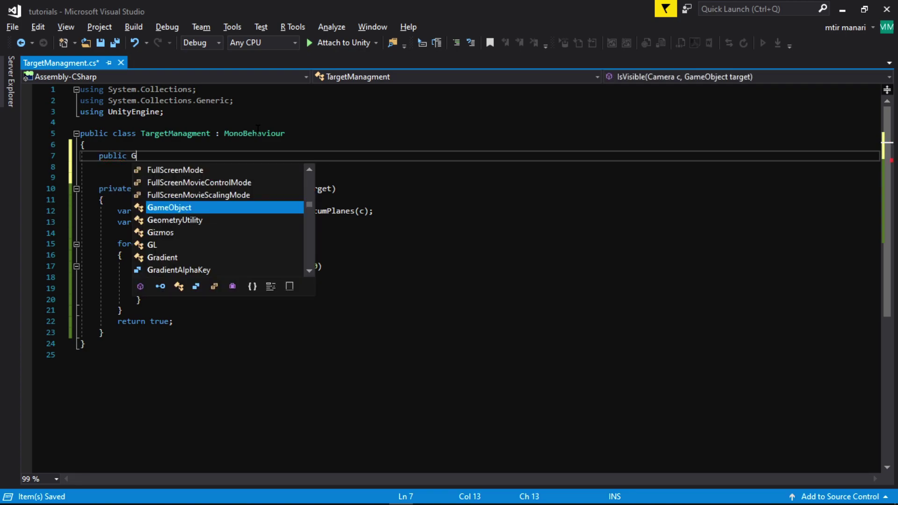
type("ame")
key("Tab")
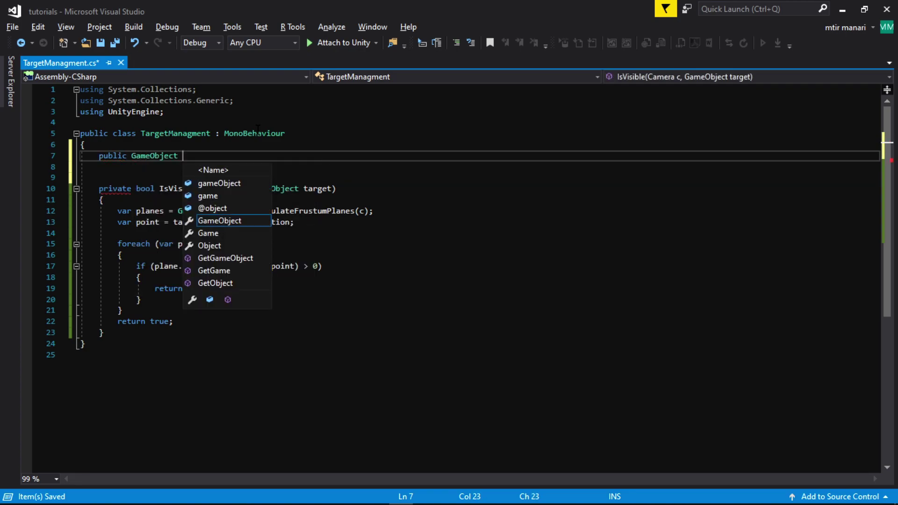
type("target;")
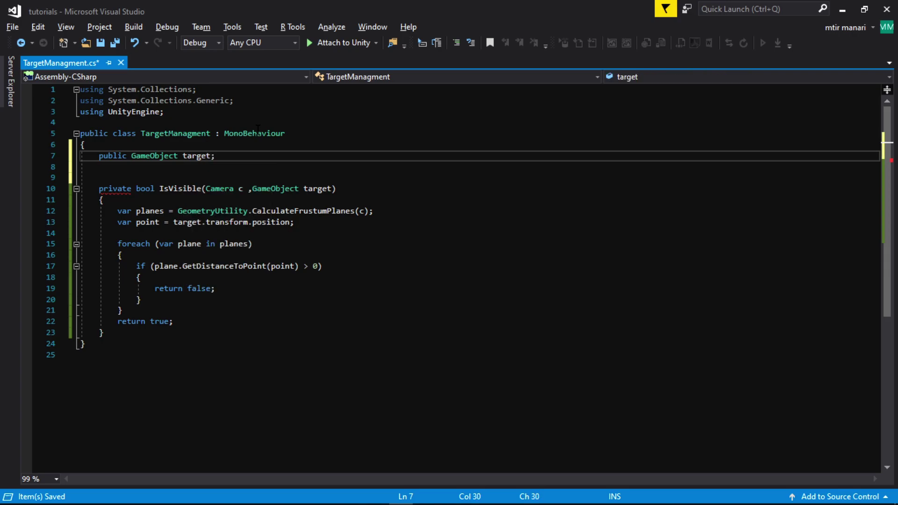
Step: Declare a public Camera cam field and open a blank line below IsVisible
key("Return")
type("pub")
type("li")
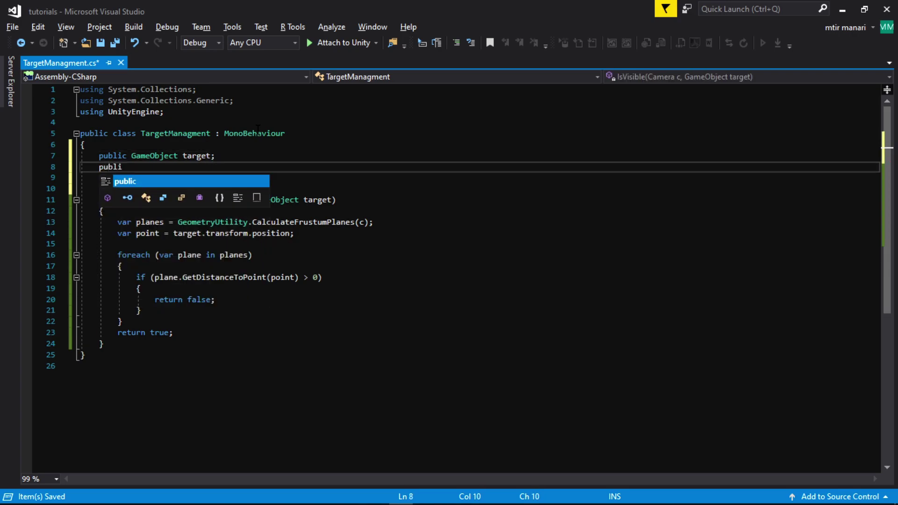
type("c Came")
key("Tab")
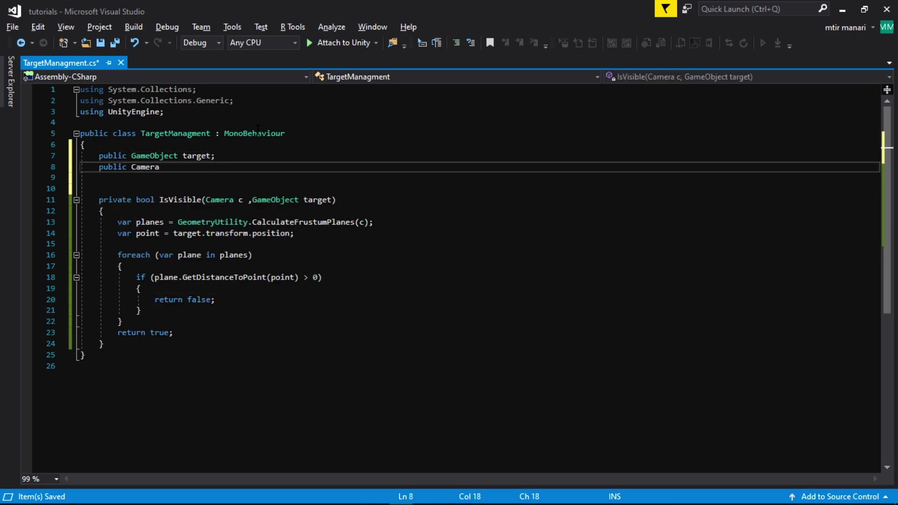
type(" cam;")
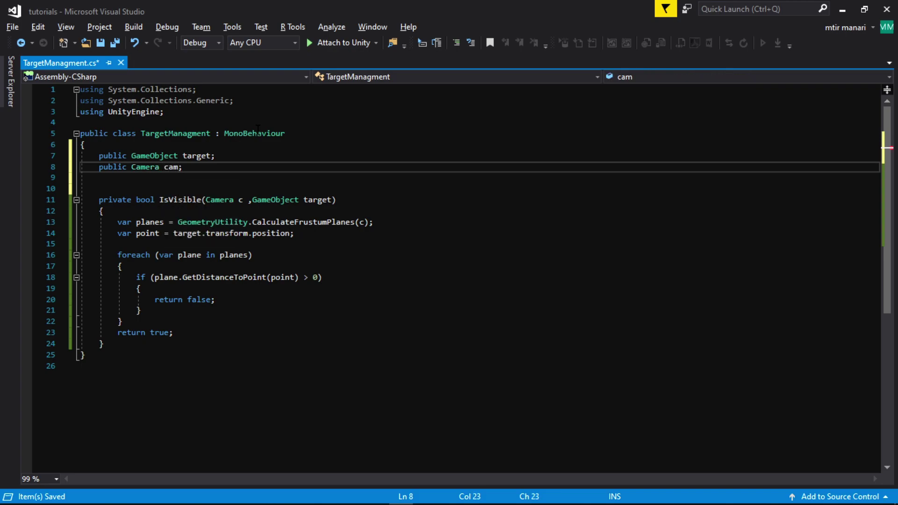
left_click(168, 344)
key("Return")
key("Return")
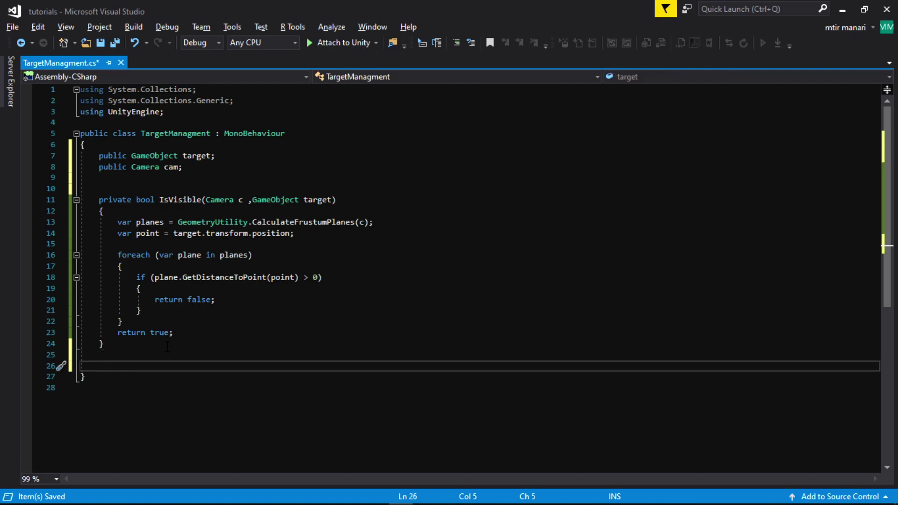
Step: Insert an empty private void Update() method from the 'upda' suggestion
type("upda")
key("Tab")
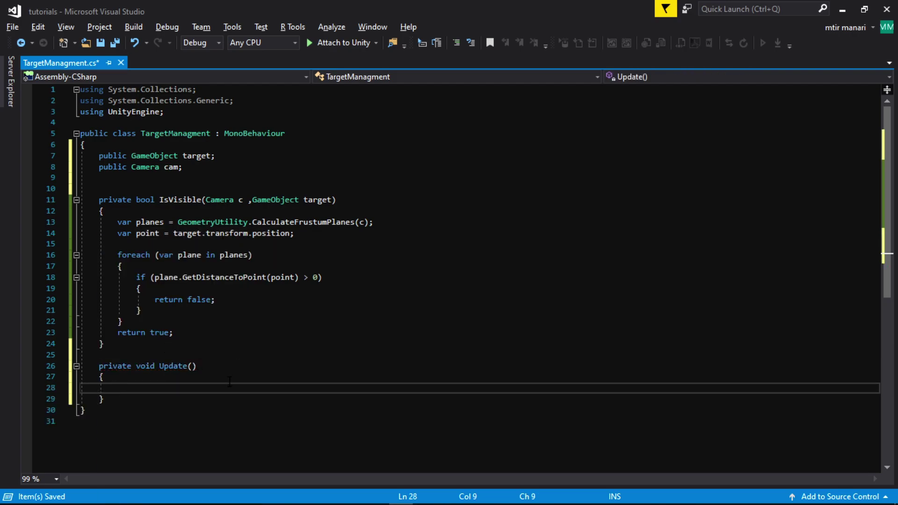
scroll(270, 304, "down", 5)
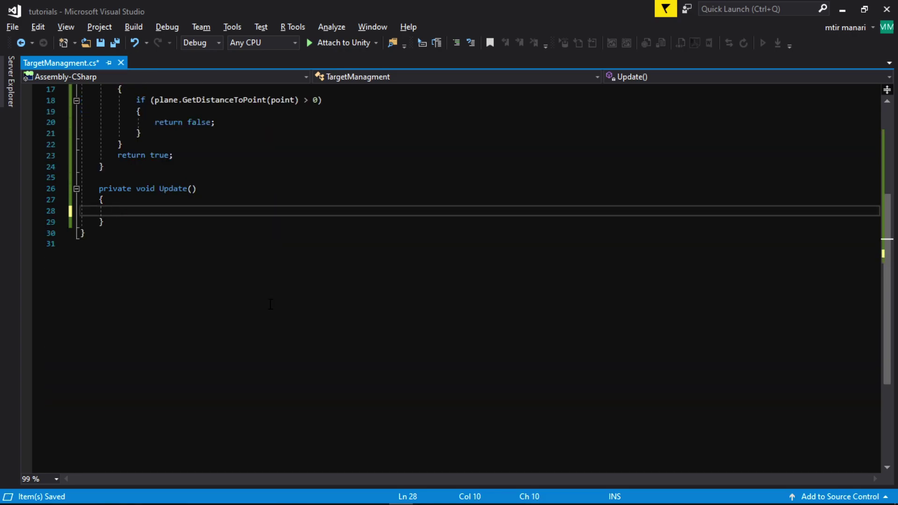
Step: Declare var targetRender = target.GetComponent<Renderer>(); inside Update
type("r ")
type("Tar")
type("get")
type("Tende")
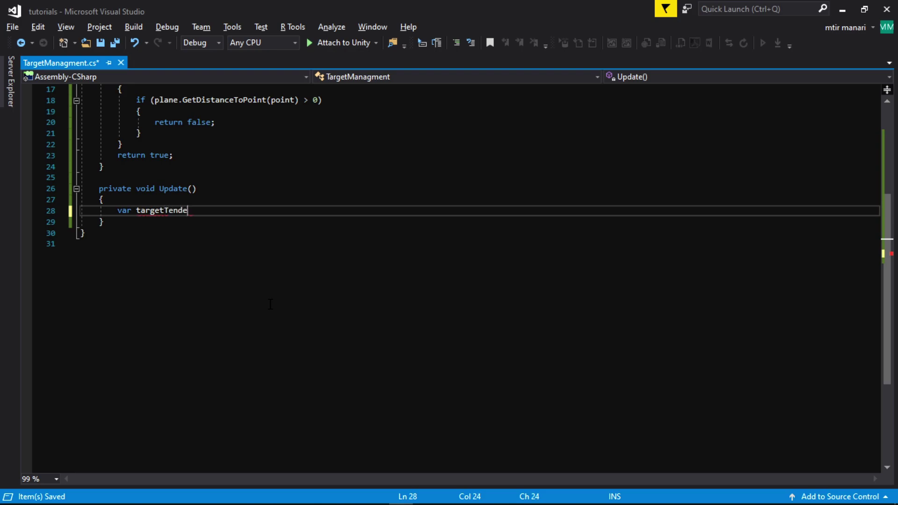
key("Left")
key("Left")
key("Left")
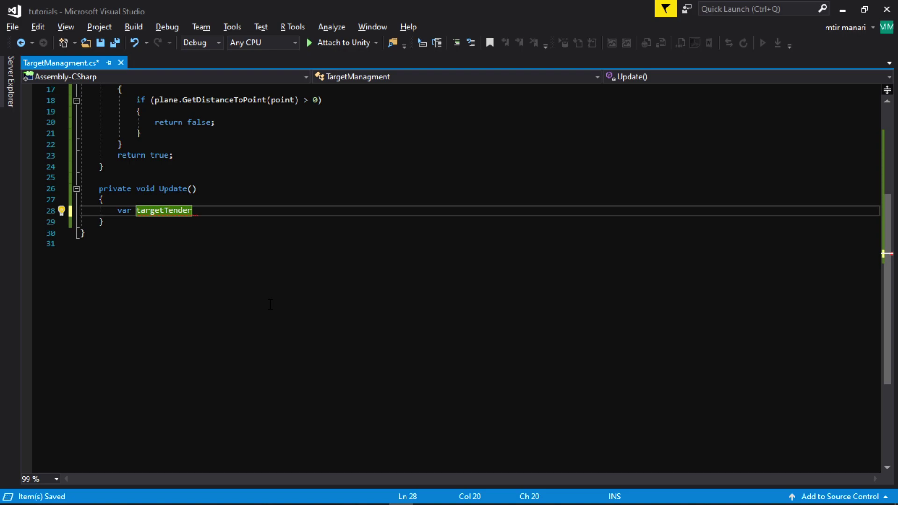
key("BackSpace")
type("R")
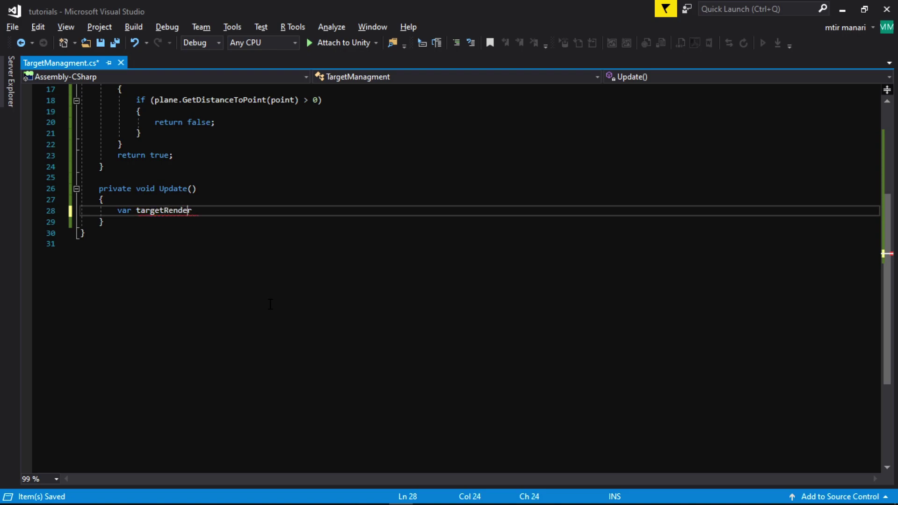
key("End")
type("g")
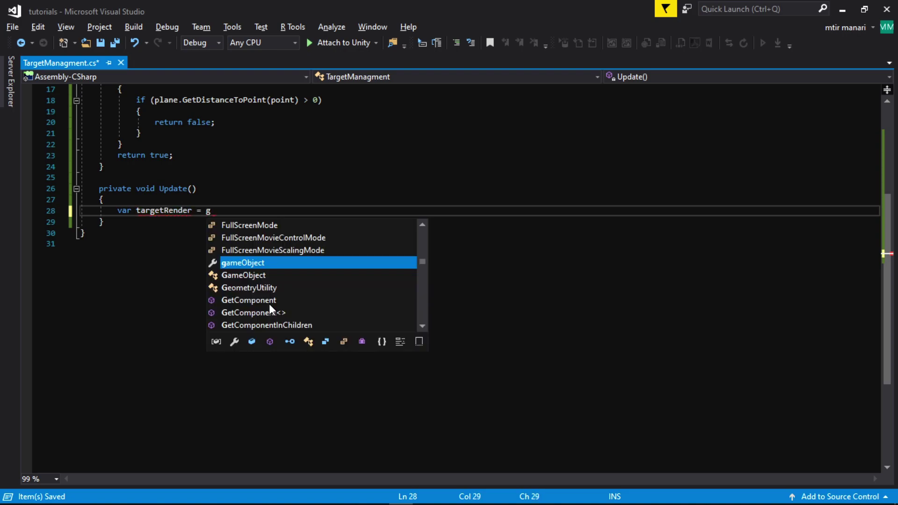
key("BackSpace")
type("tar")
key("Tab")
type(".")
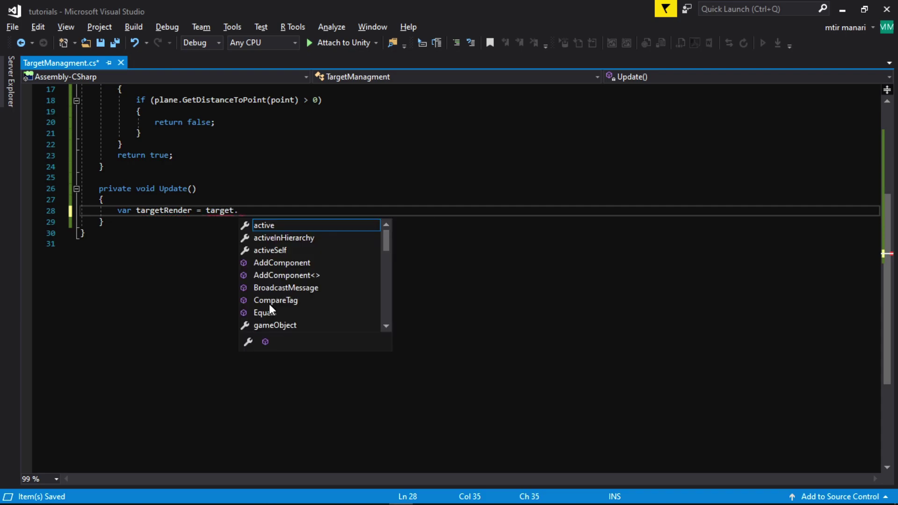
type("get")
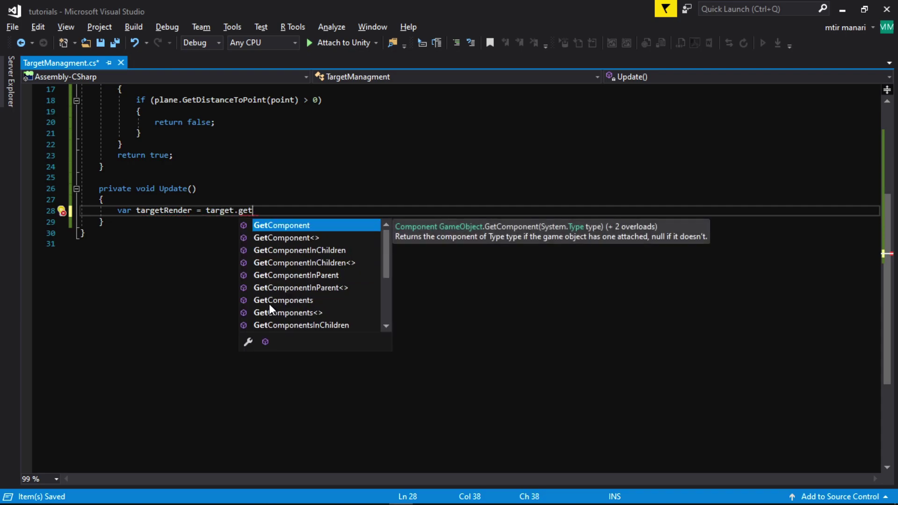
key("Tab")
type("<<")
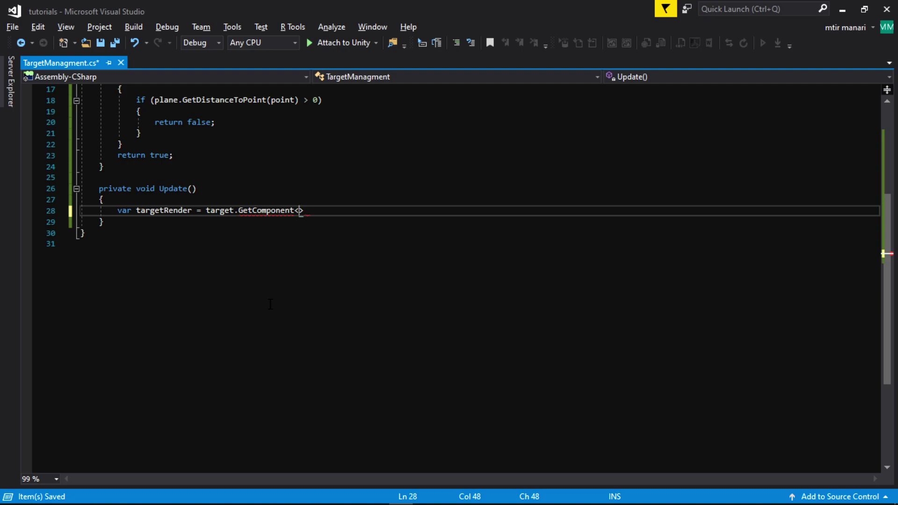
type("Rend")
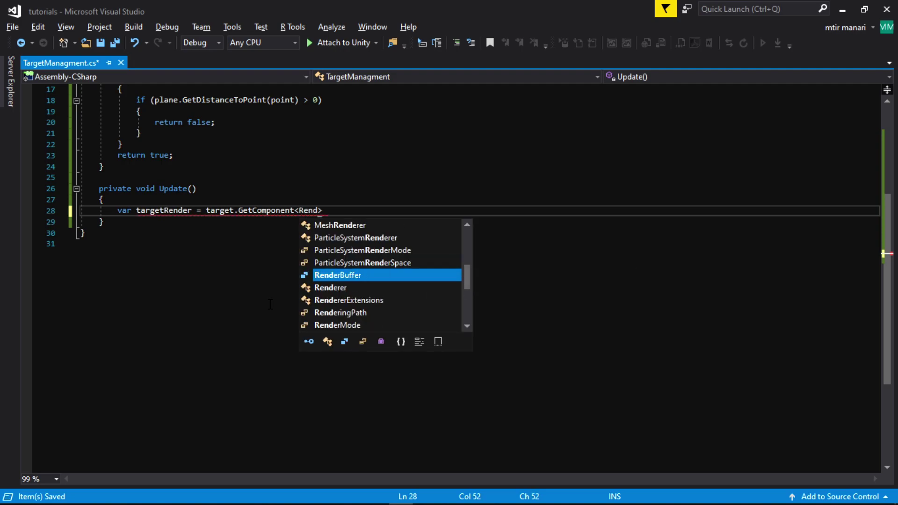
key("Down")
key("Tab")
type(">()")
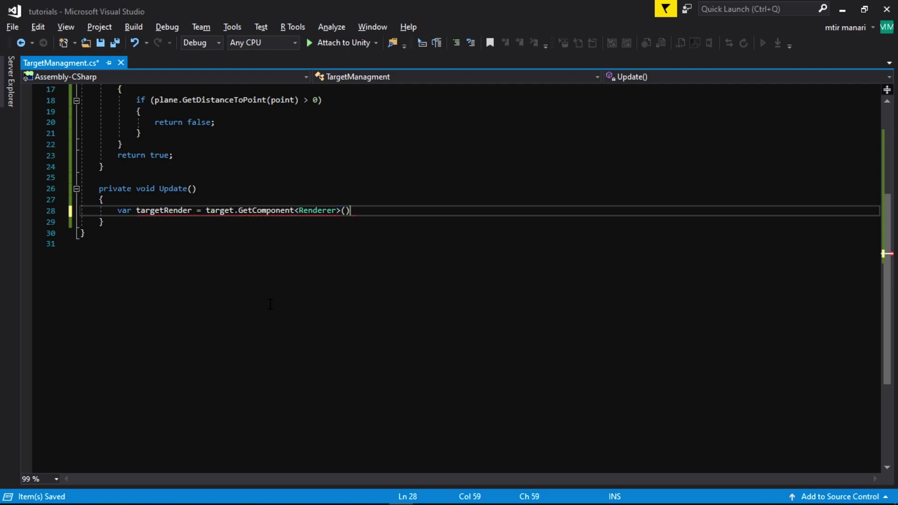
type(";")
Step: Start an if(IsVisible(cam,target)) { block below the renderer line
key("Return")
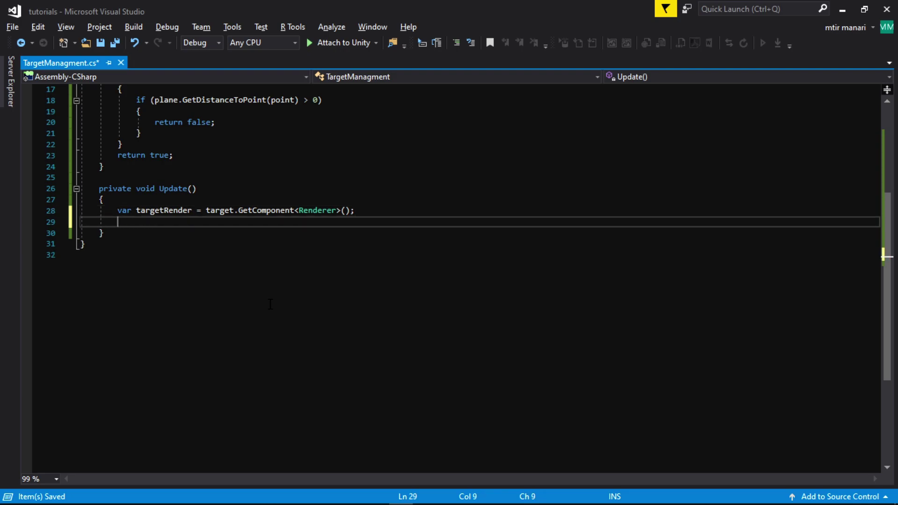
key("Return")
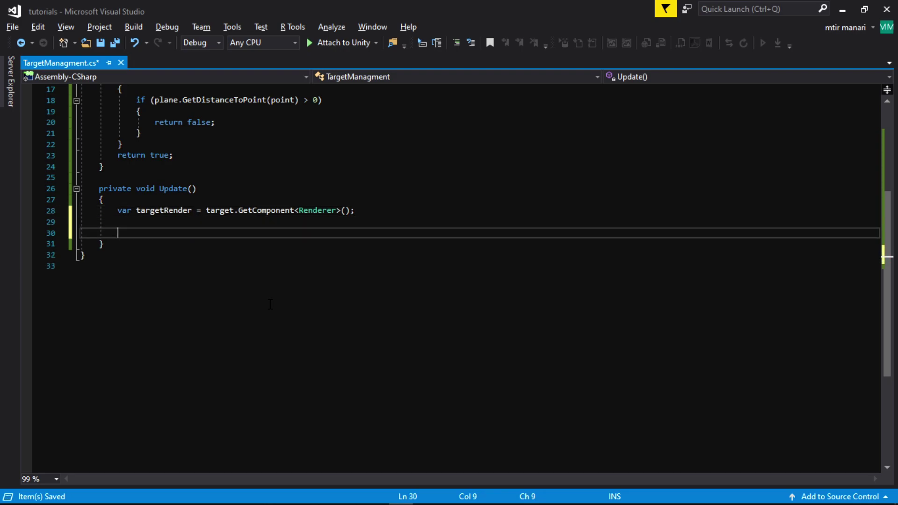
type("if(I")
type("s")
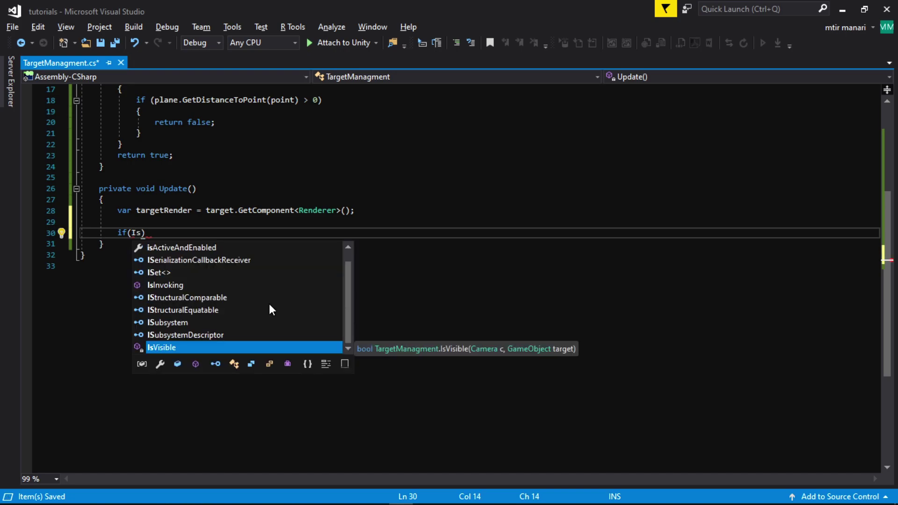
key("Tab")
type("(")
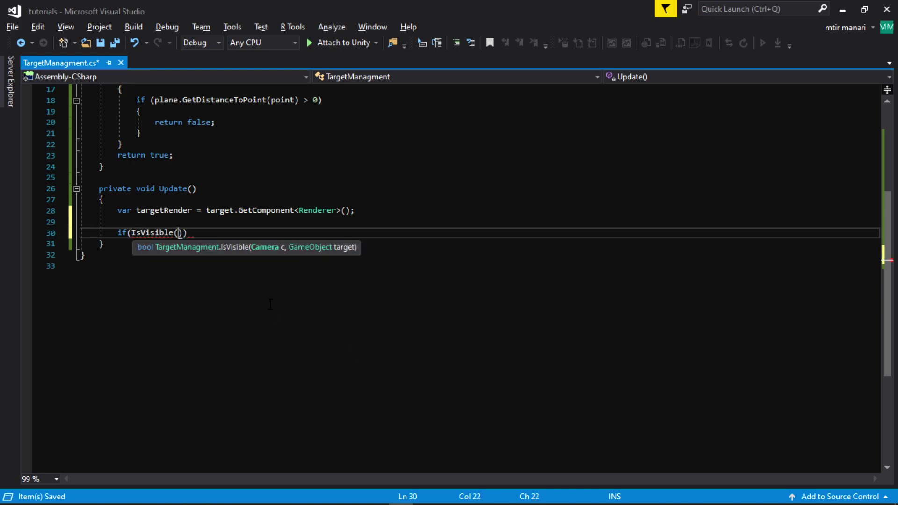
type("cam,tar")
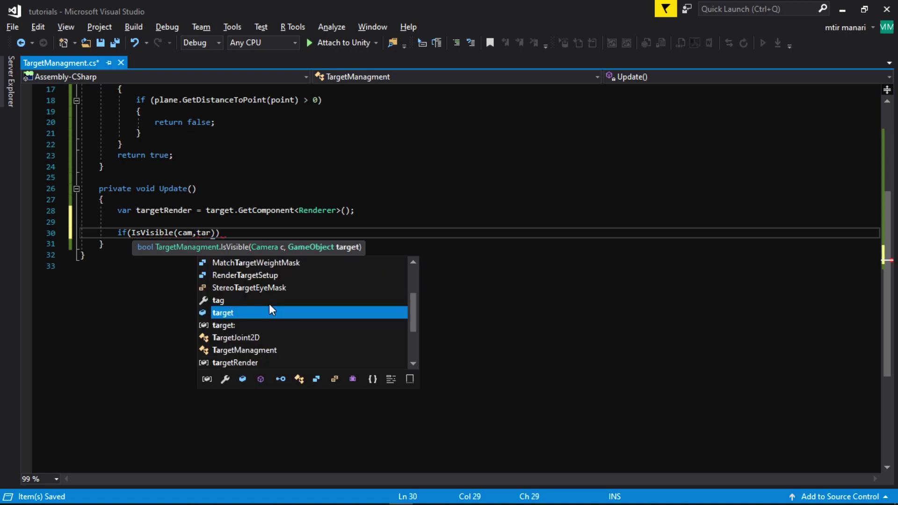
key("Tab")
type(")) ")
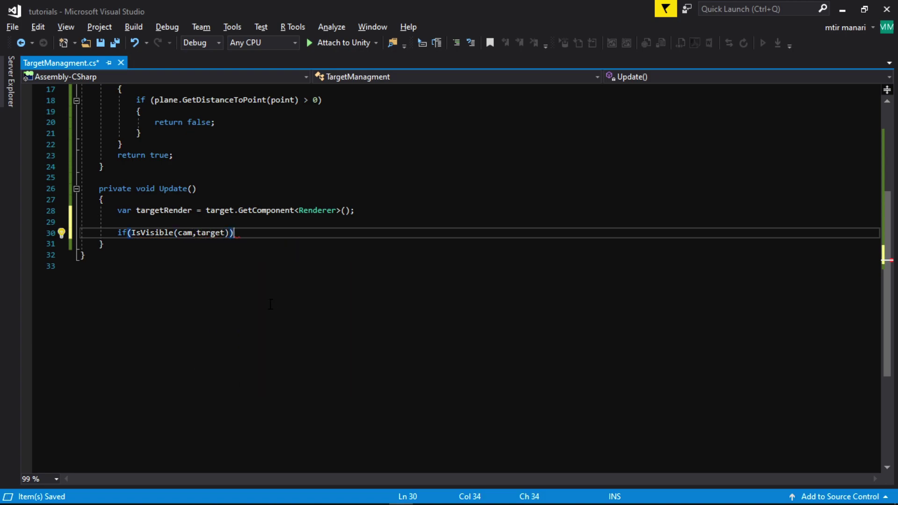
type("{")
Step: Inside the if, add targetRender.material.SetColor("_Color", Color.red); and save
key("Return")
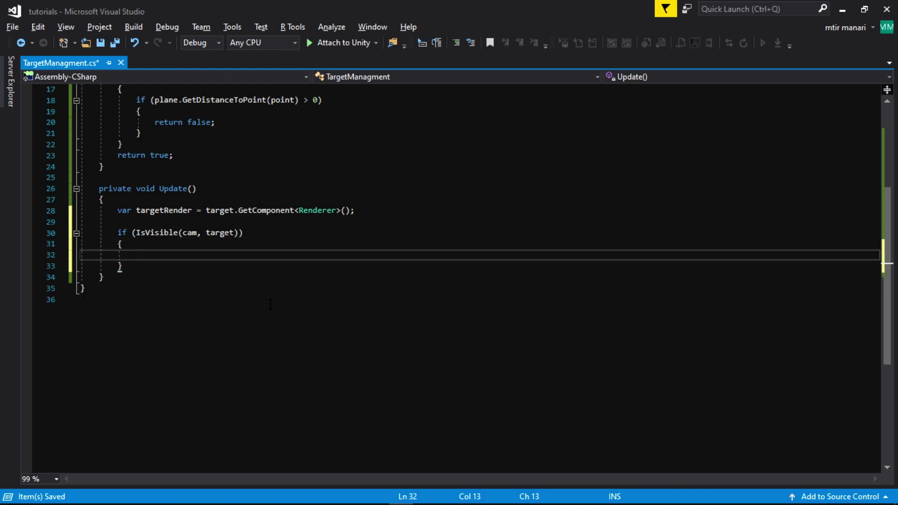
type("ta")
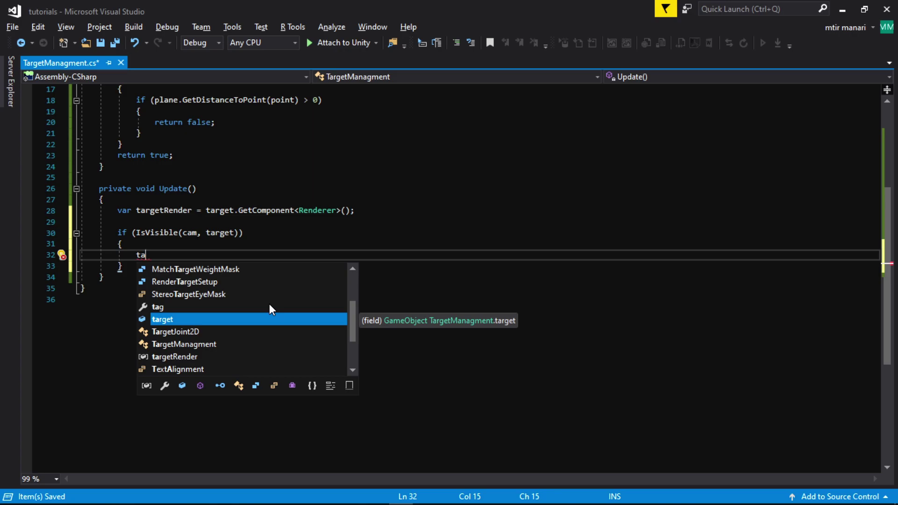
type("r")
key("Down")
key("Down")
key("Down")
key("Tab")
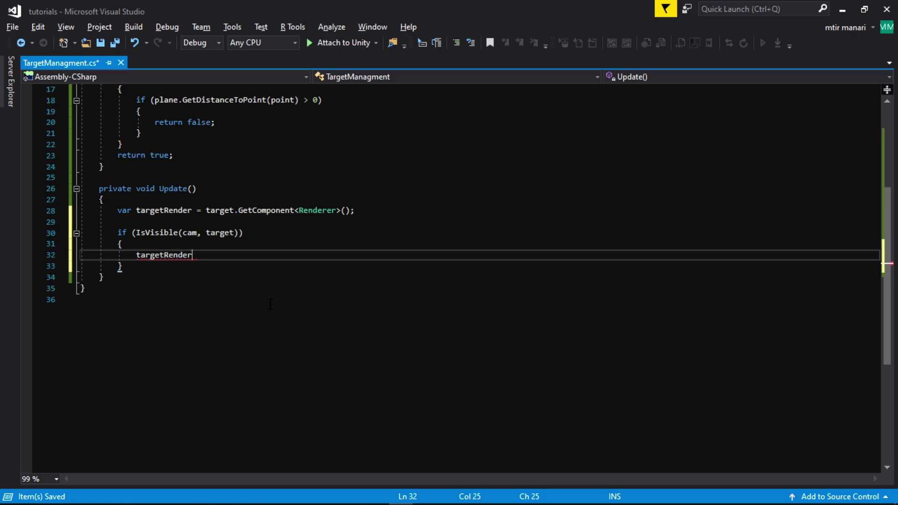
type(".ma")
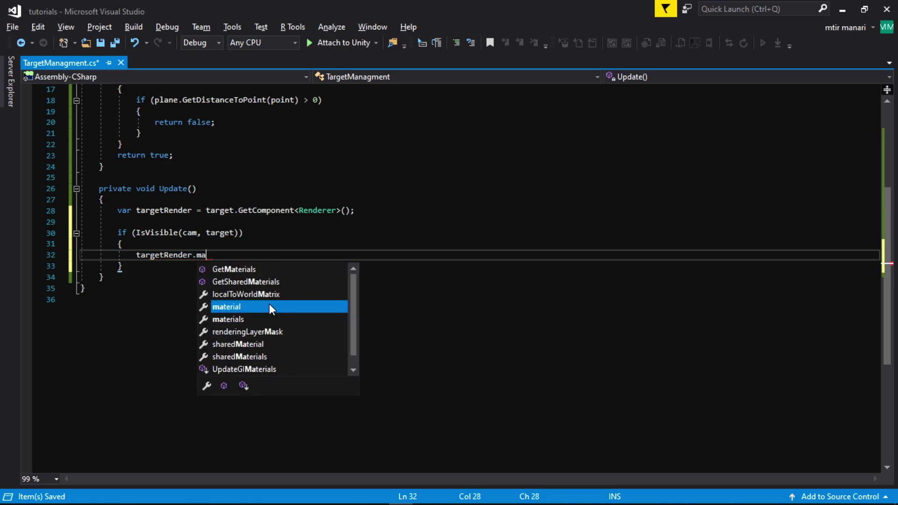
key("Tab")
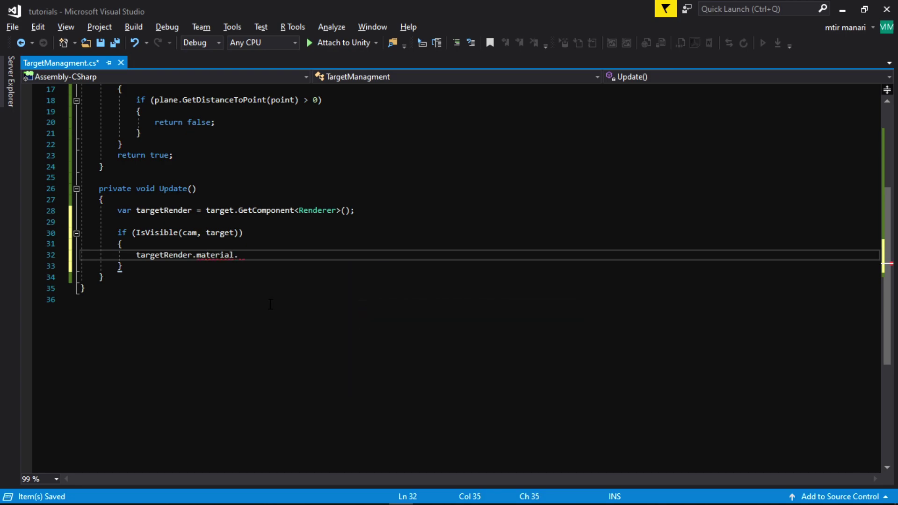
type("se")
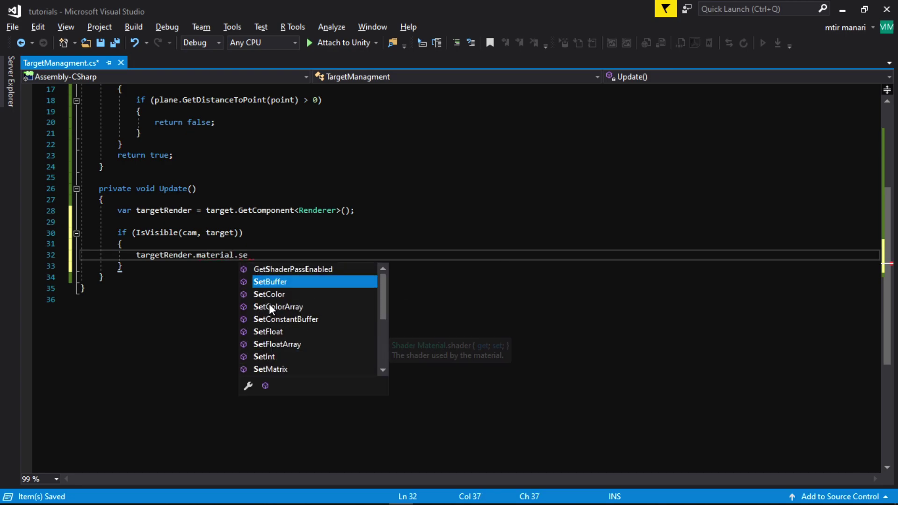
type("tc")
key("Tab")
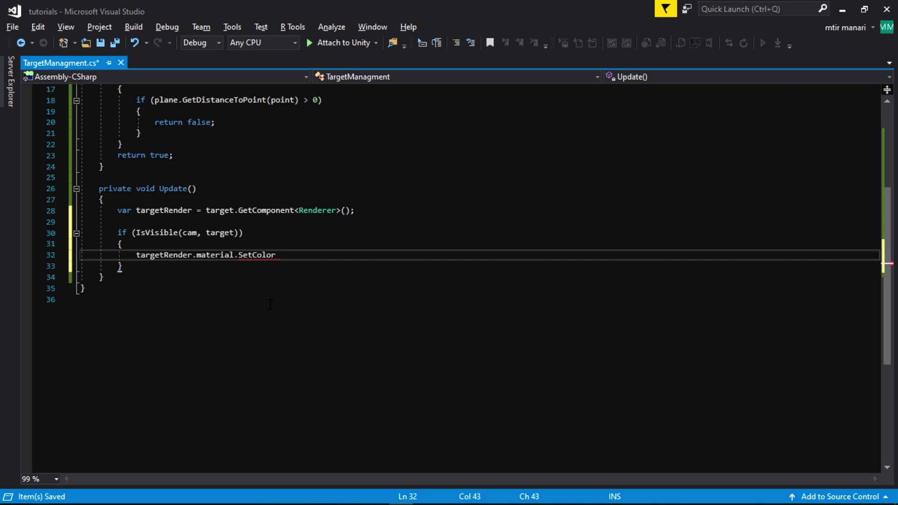
type("(\"_C")
type("olor\", ")
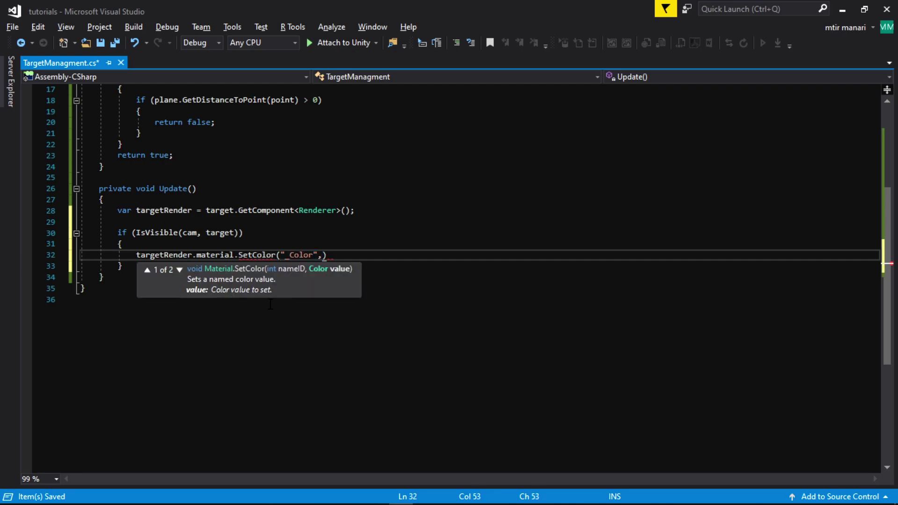
type("Colo")
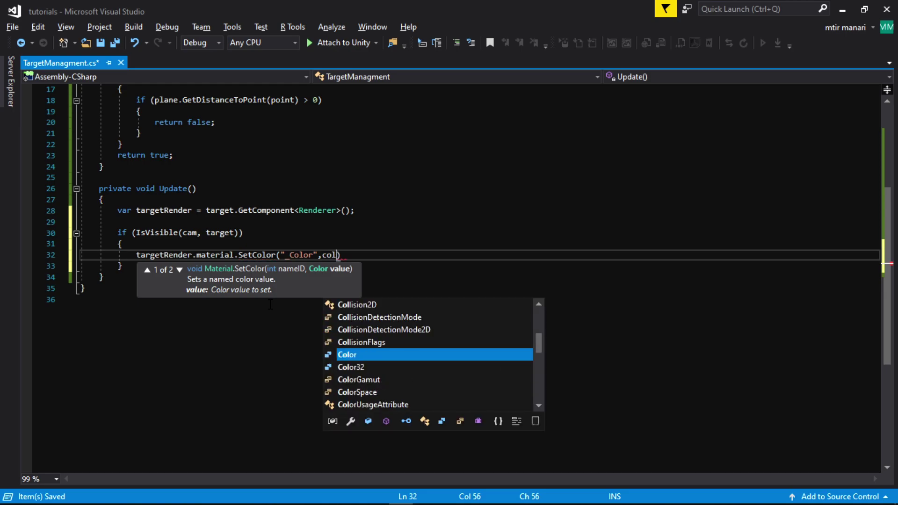
type("r.red")
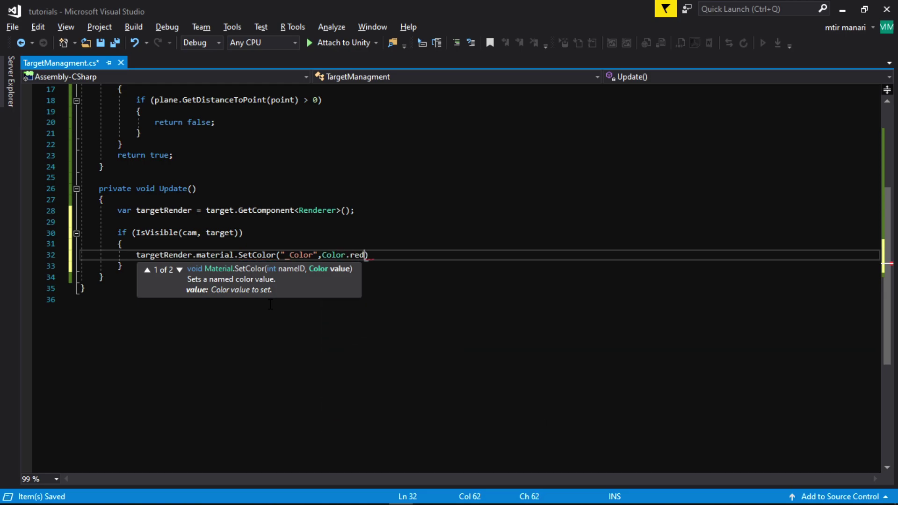
type(");")
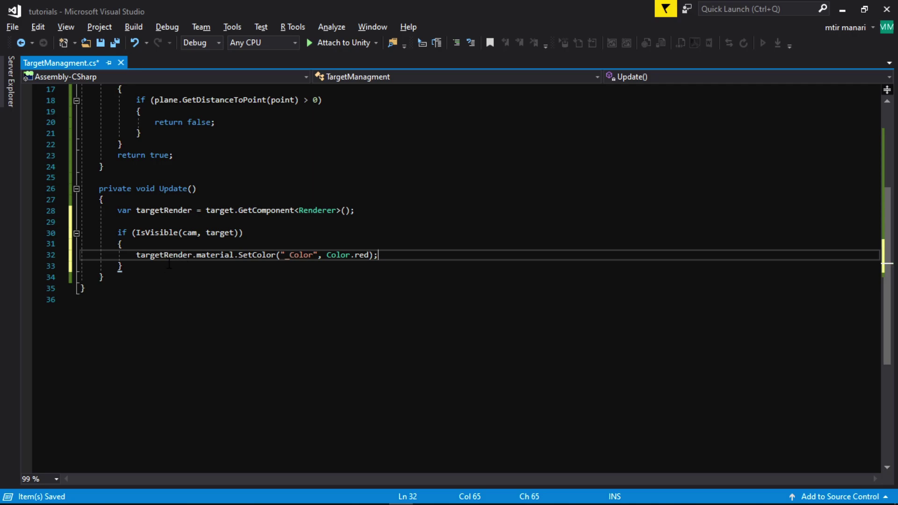
key("ctrl+s")
Step: Flip line 18's plane-distance test from > to < 0, save, and start Play in Unity
scroll(350, 199, "up", 5)
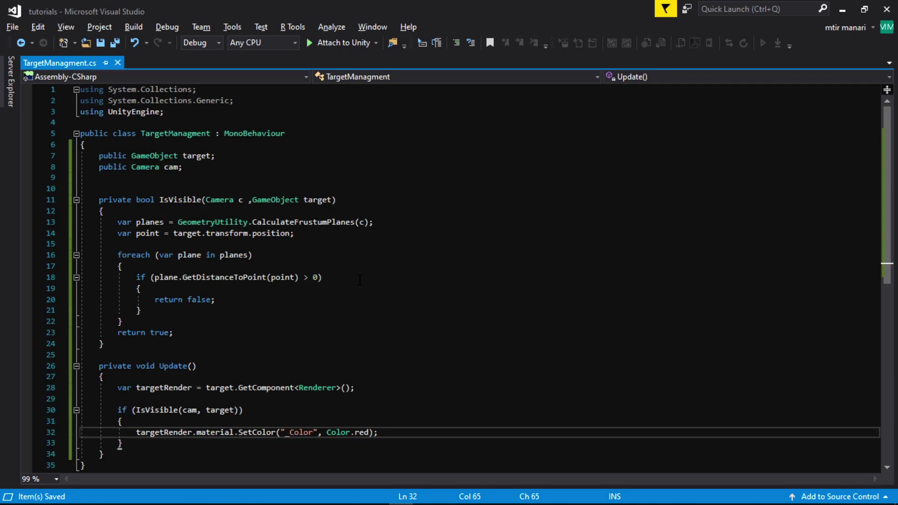
left_click(313, 277)
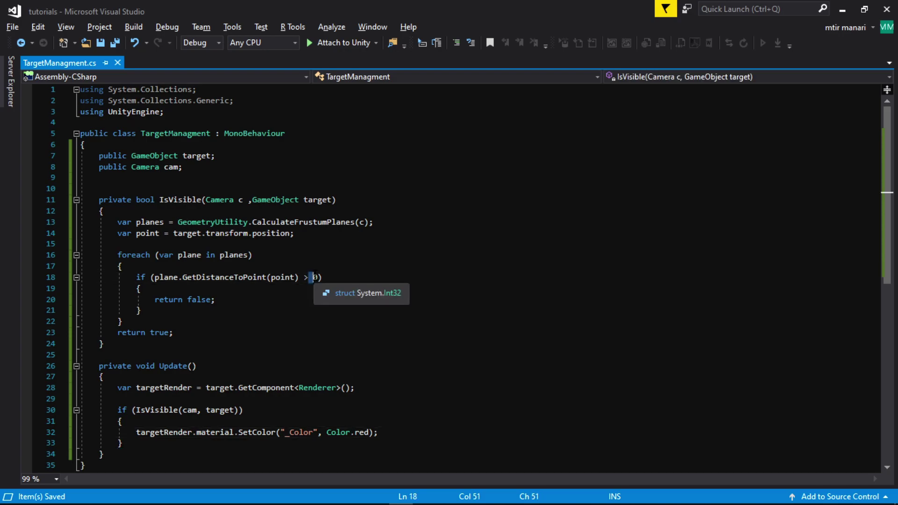
key("Left")
key("BackSpace")
type("<")
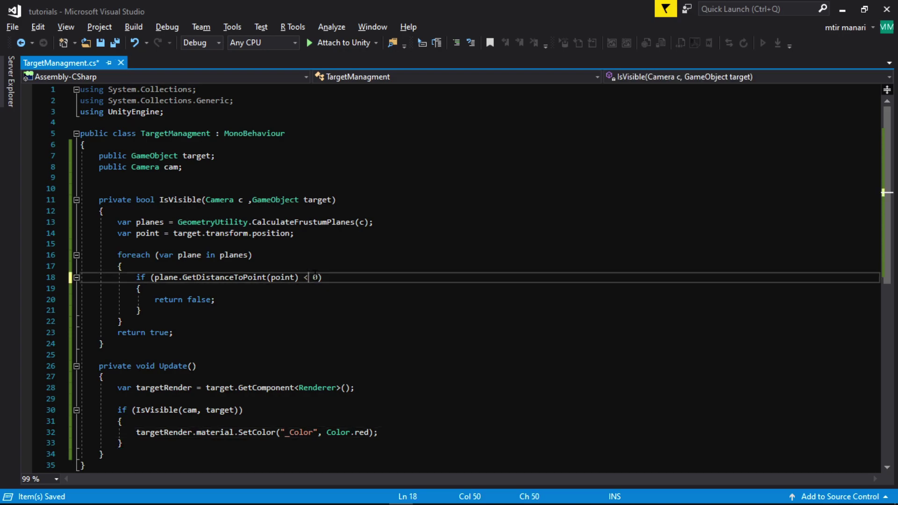
key("ctrl+s")
key("alt+Tab")
left_click(411, 43)
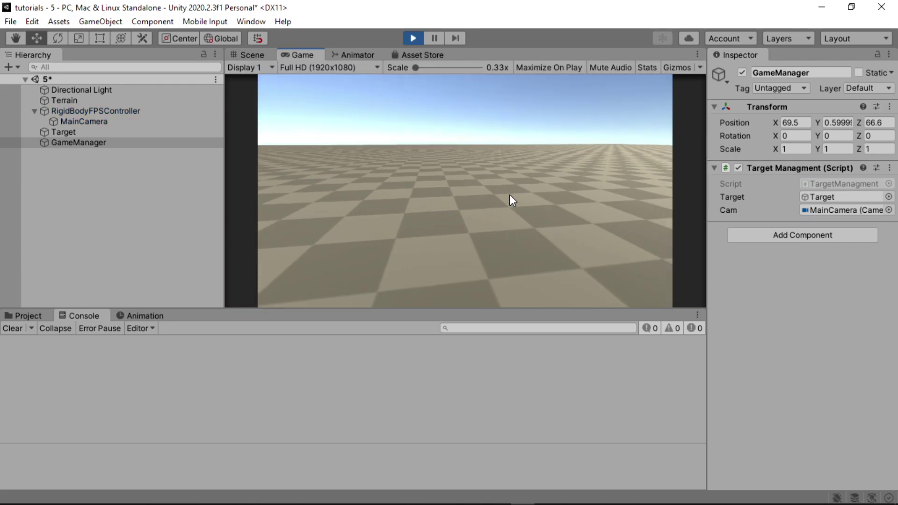
Step: Take control of the running Game view to see the Target cube turn red
left_click(510, 195)
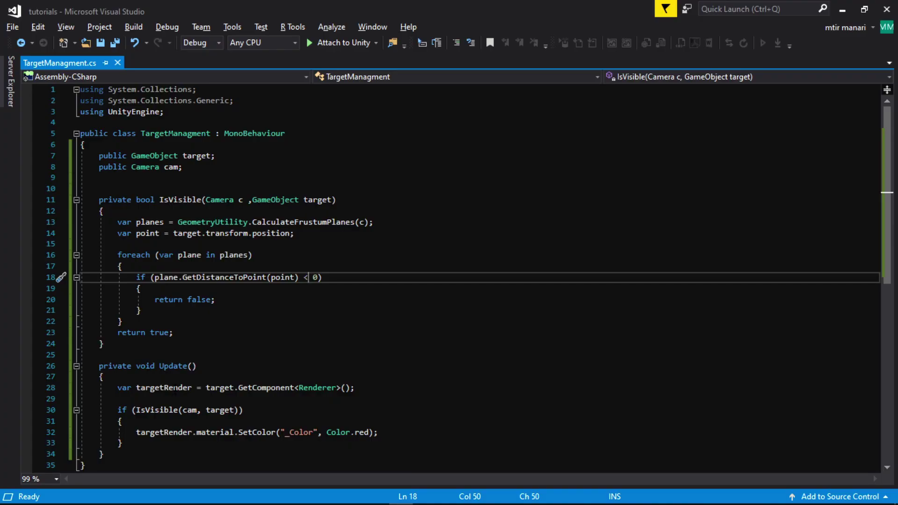
Step: Add an else block setting targetRender's _Color to Color.black, save, and return to Unity
left_click(155, 446)
type("els")
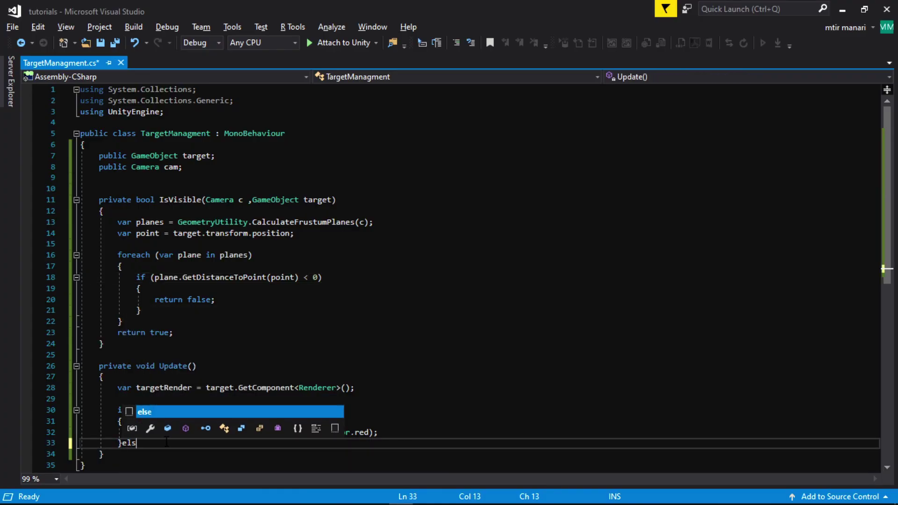
type("e {")
key("Return")
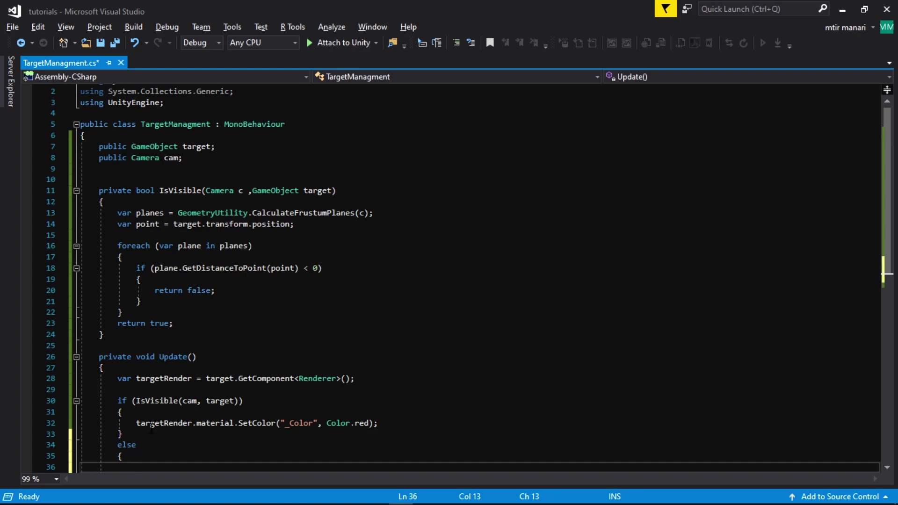
triple_click(173, 423)
key("ctrl+c")
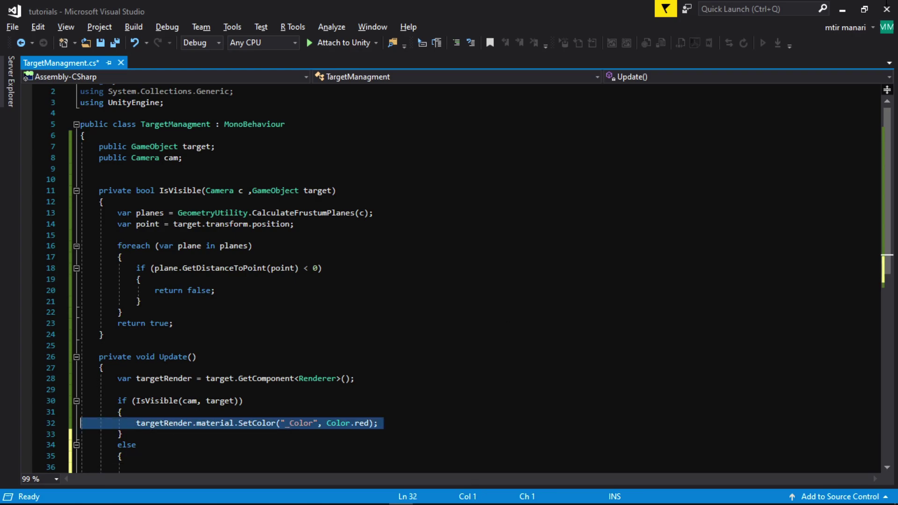
scroll(734, 233, "down", 3)
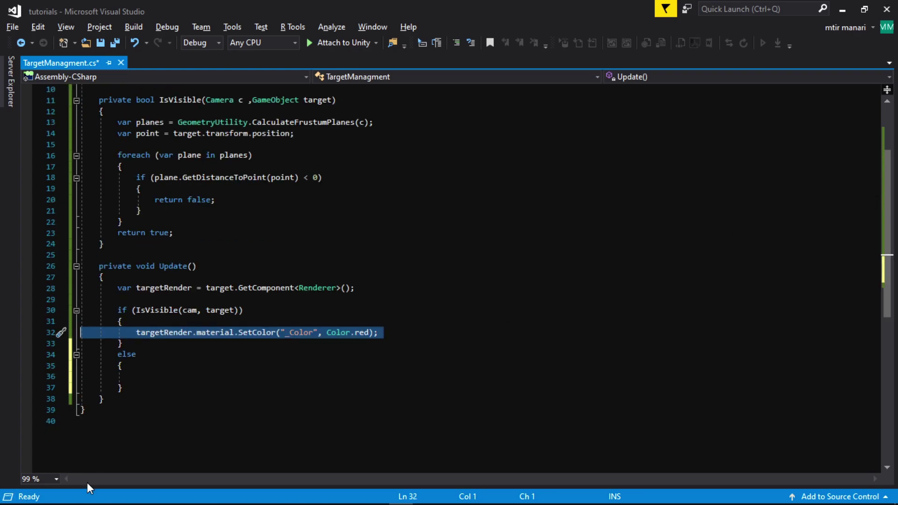
left_click(163, 377)
key("ctrl+v")
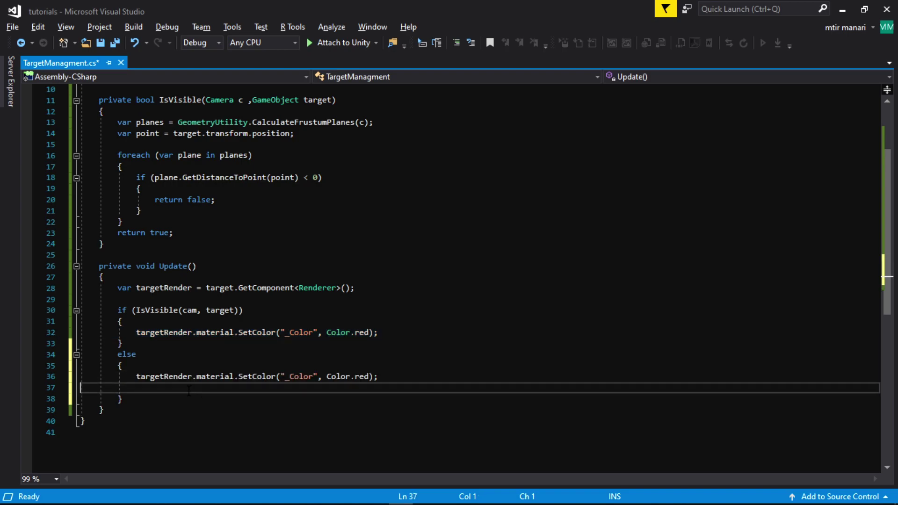
double_click(363, 377)
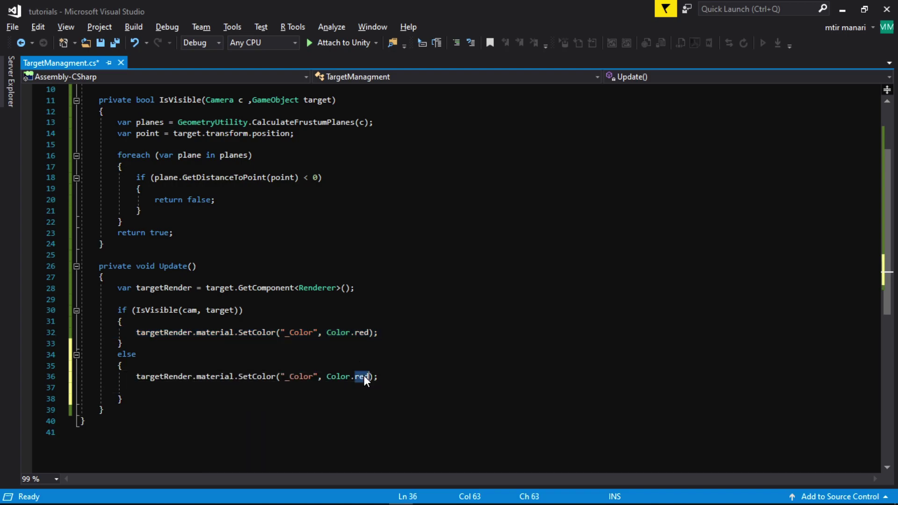
type("bl")
key("Tab")
key("ctrl+s")
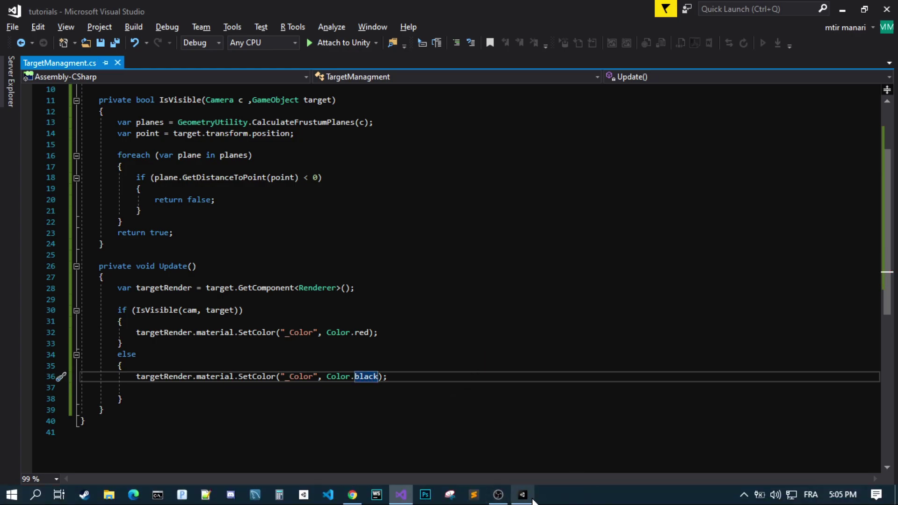
left_click(523, 495)
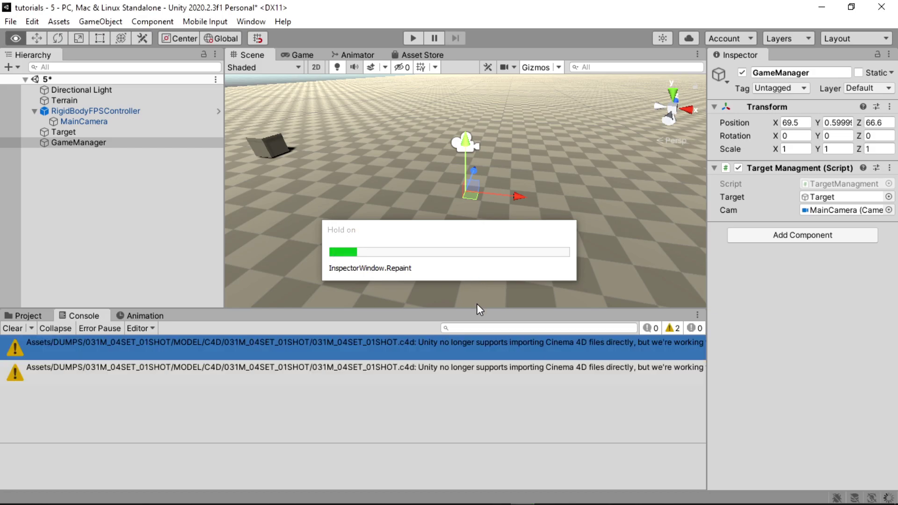
Step: Clear the console, dock the Game view right of Scene, widen it, and press Play
left_click(13, 328)
left_click_drag(302, 53, 598, 167)
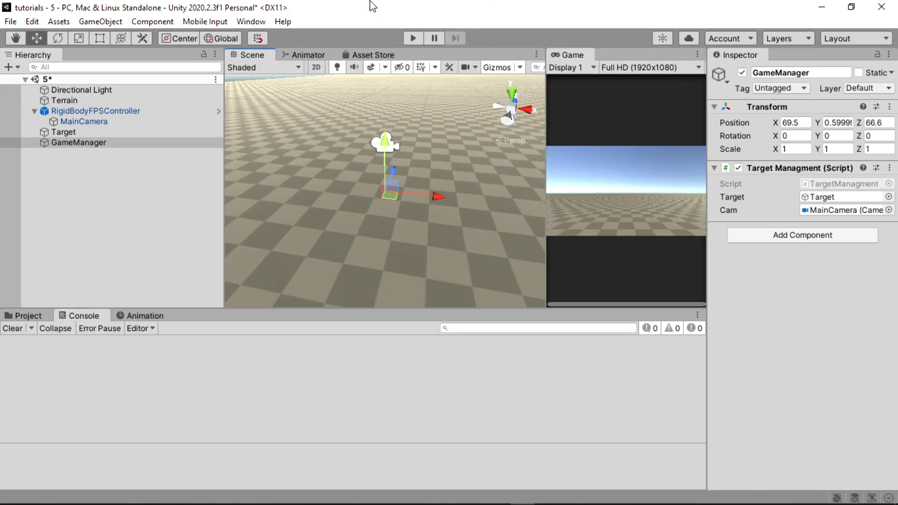
left_click_drag(547, 157, 436, 154)
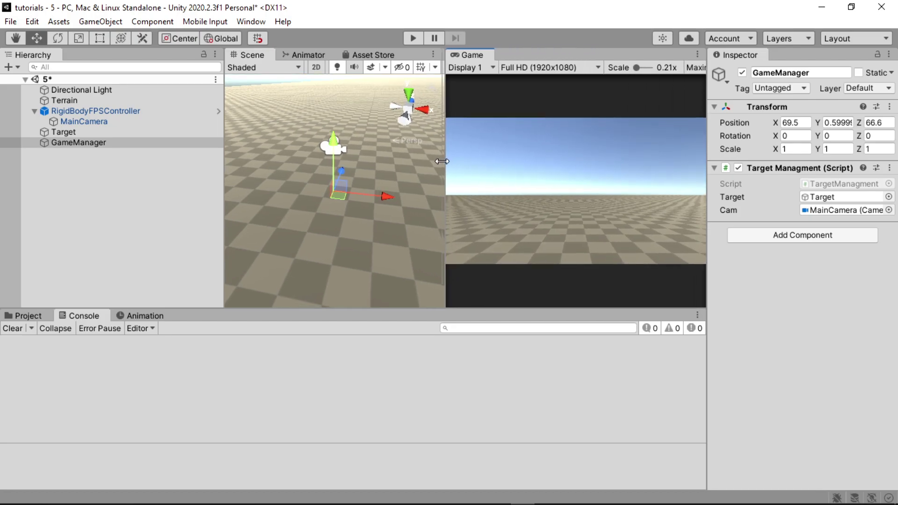
left_click(406, 39)
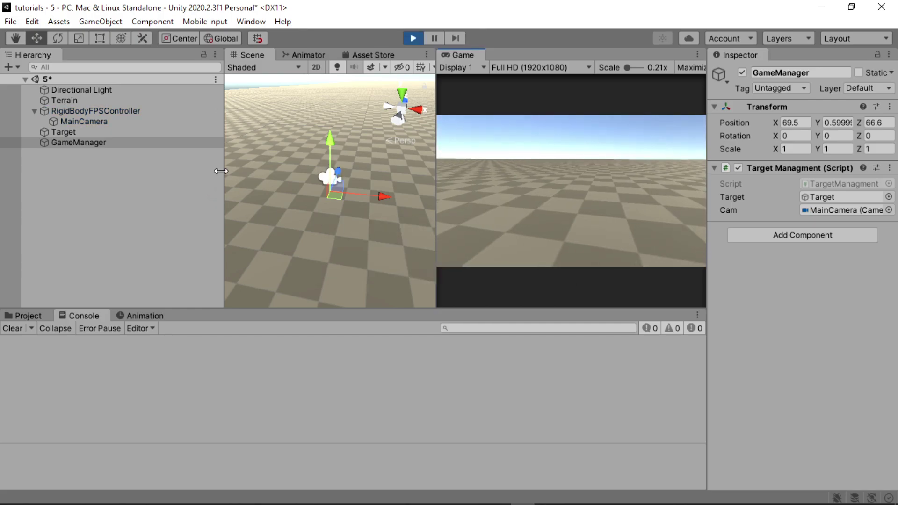
Step: Select the Target under GameManager, frame it in the Scene view, and resume the game
left_click(117, 146)
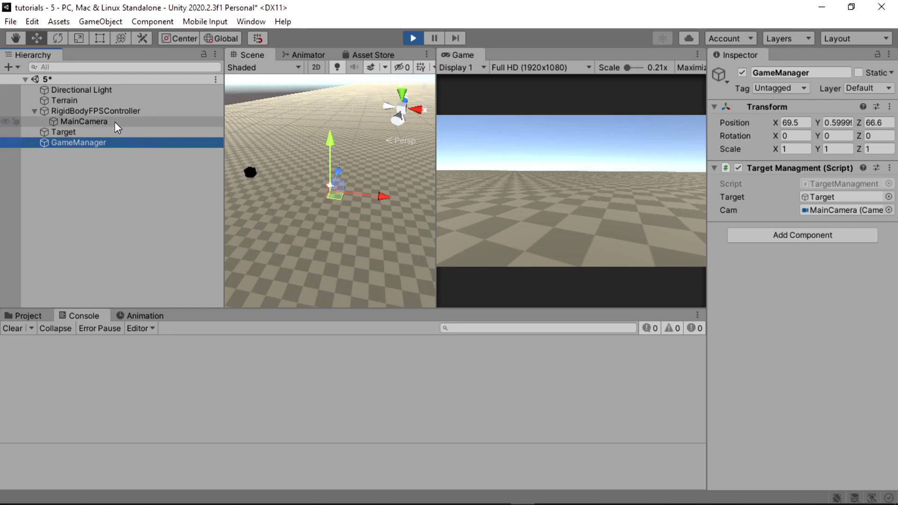
left_click(98, 133)
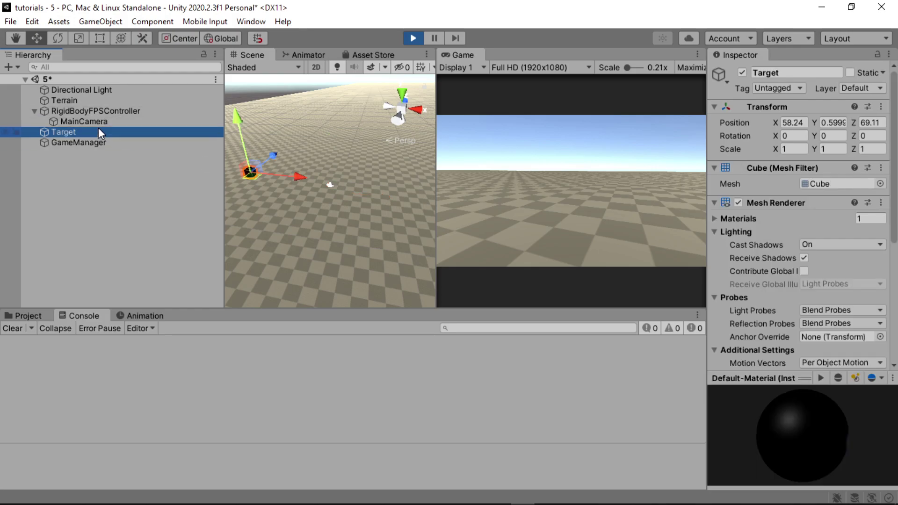
left_click(98, 131)
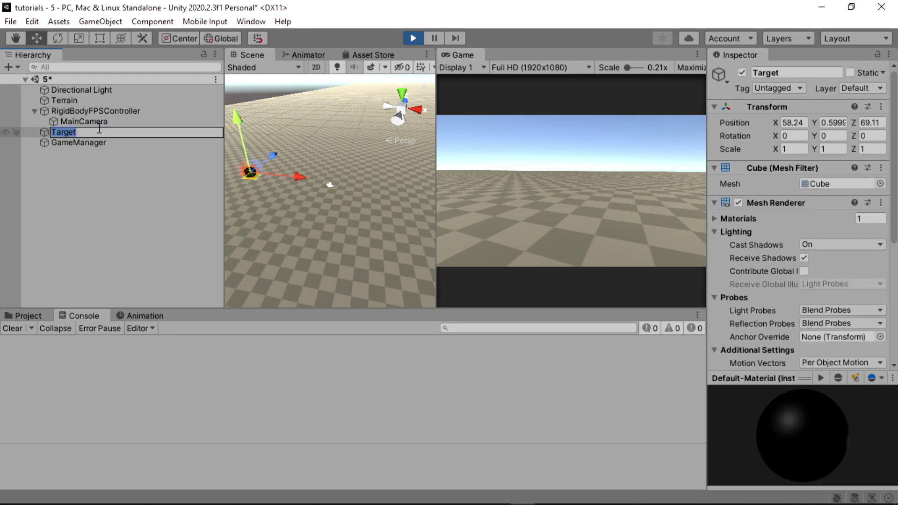
double_click(47, 131)
left_click(467, 206)
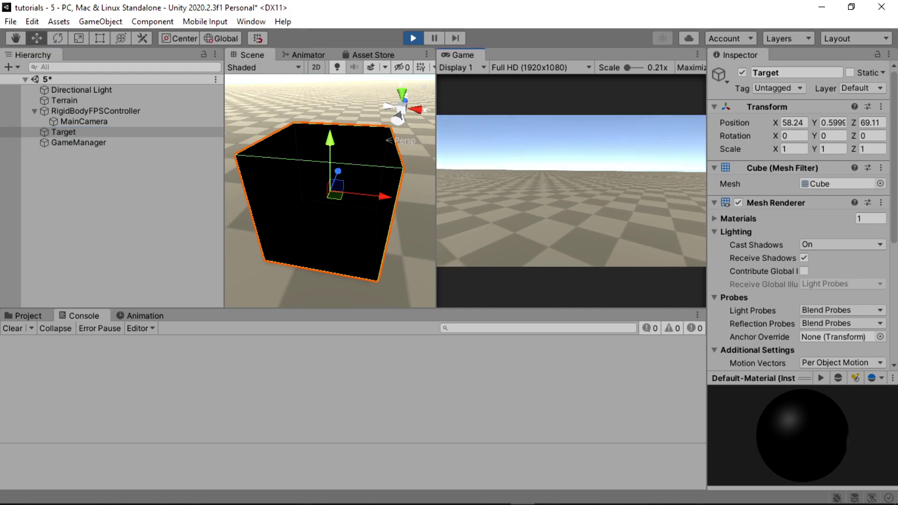